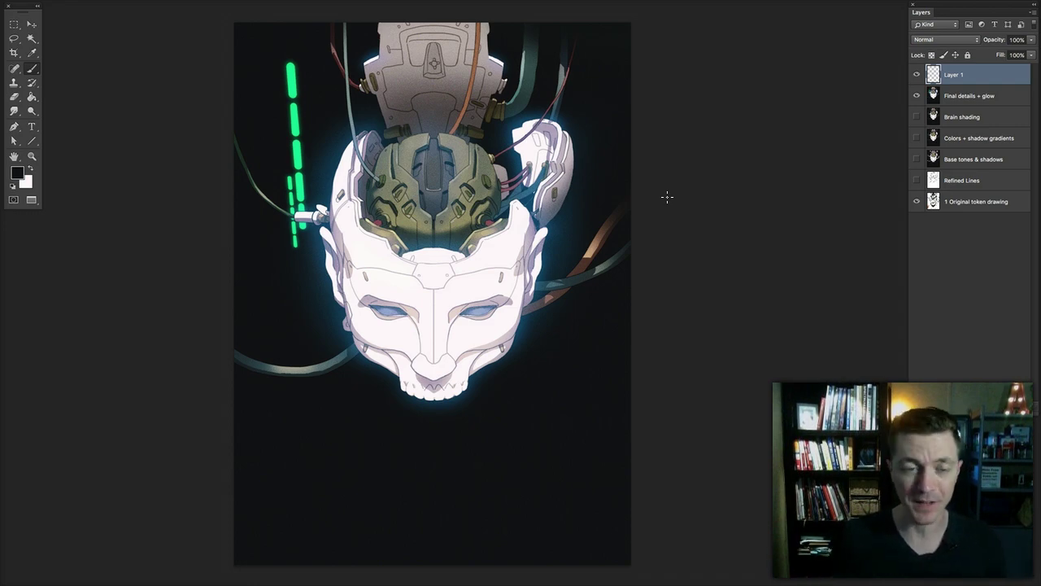
Step: Hide the Final details + glow layer, and show and select the Refined Lines layer above the original token drawing
click(917, 95)
click(972, 201)
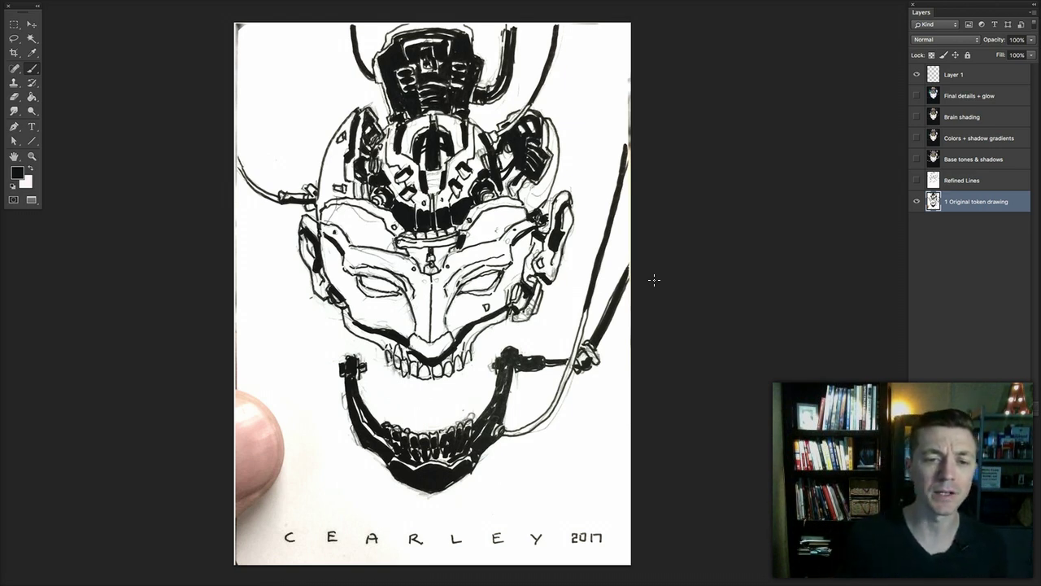
click(917, 180)
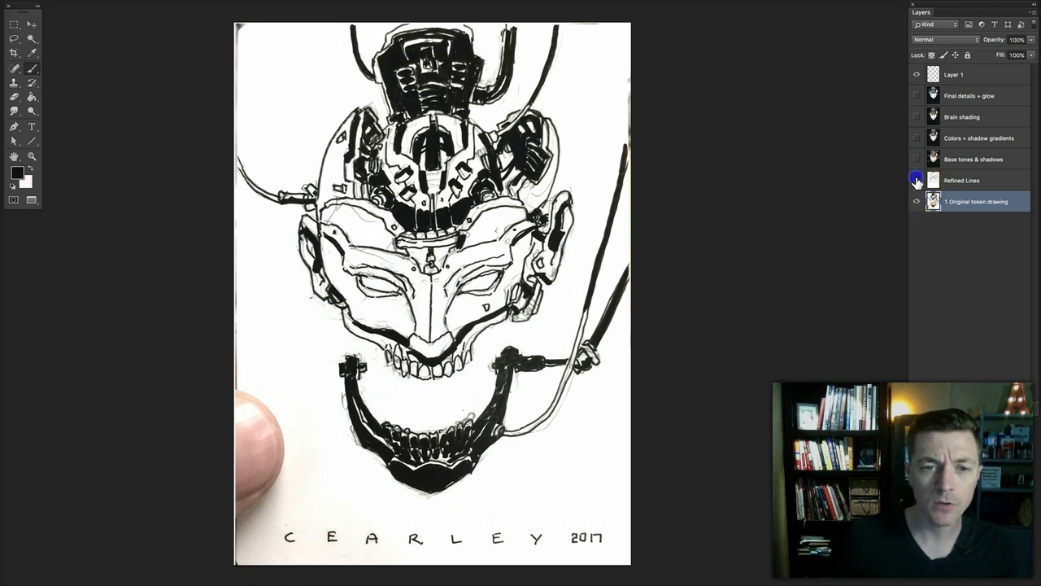
click(936, 180)
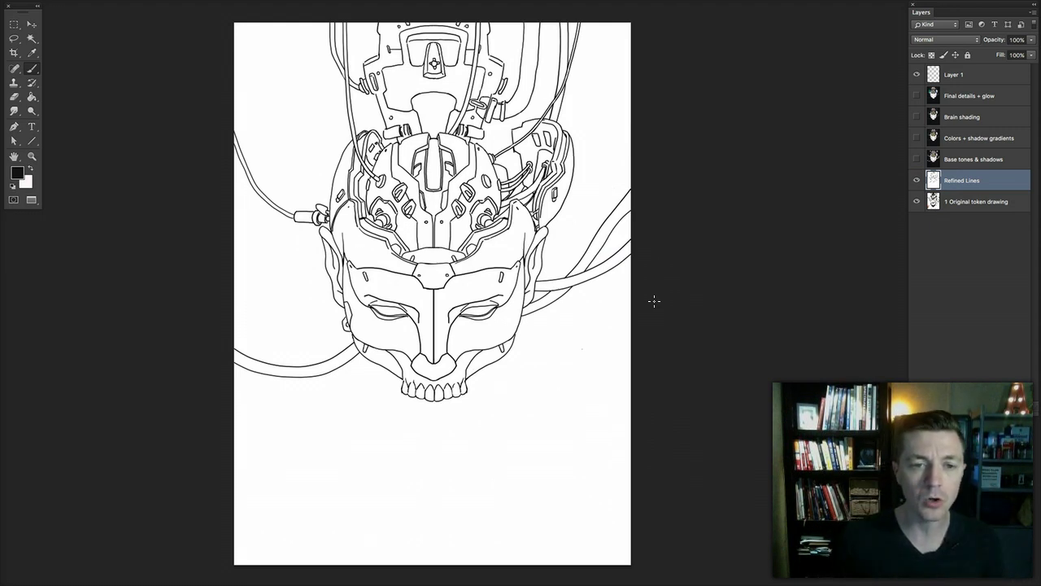
Step: Paint four long, tapered black test strokes on Layer 1 in the blank area beside the jaw
click(953, 74)
key(super+plus)
key(super+plus)
key(super+plus)
key(super+plus)
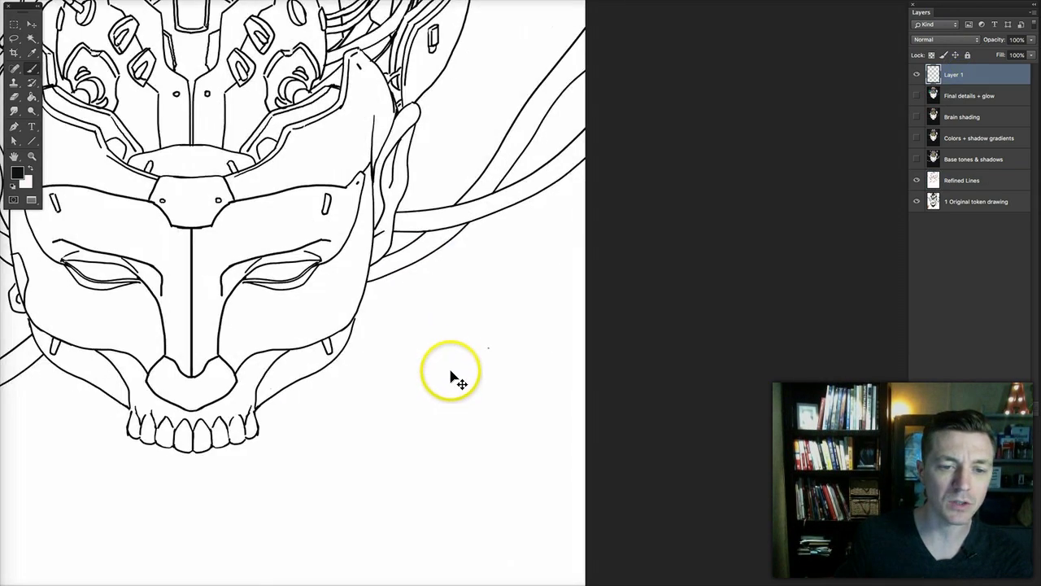
drag(286, 346, 633, 265)
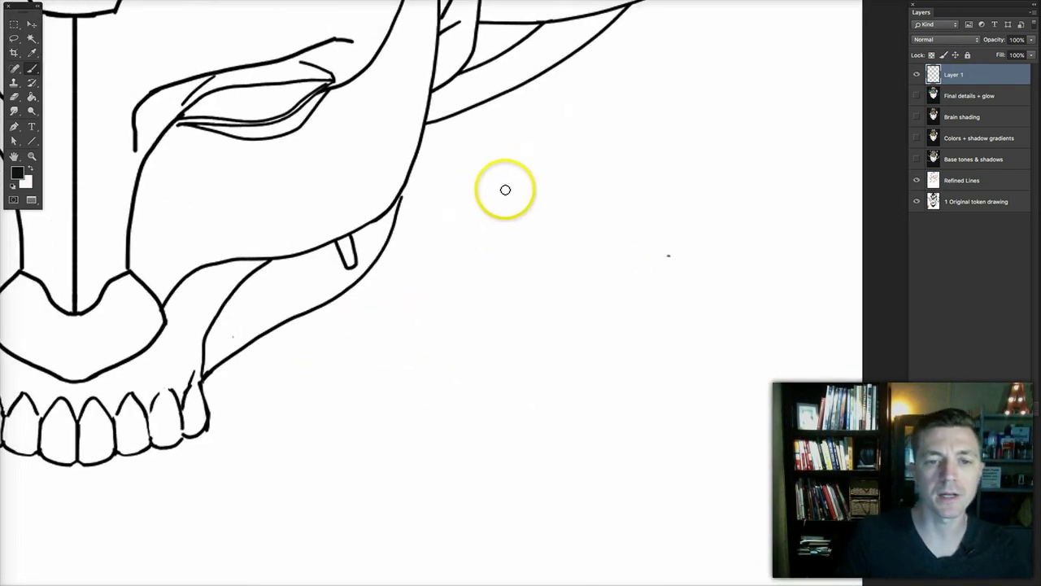
drag(521, 135, 501, 198)
mouse_move(485, 270)
mouse_down()
mouse_move(488, 468)
mouse_move(515, 422)
mouse_move(514, 334)
mouse_move(545, 190)
mouse_move(578, 119)
mouse_up()
mouse_move(570, 478)
mouse_down()
mouse_move(555, 397)
mouse_move(568, 258)
mouse_move(635, 112)
mouse_up()
mouse_move(650, 160)
mouse_down()
mouse_move(616, 252)
mouse_move(637, 346)
mouse_move(621, 509)
mouse_up()
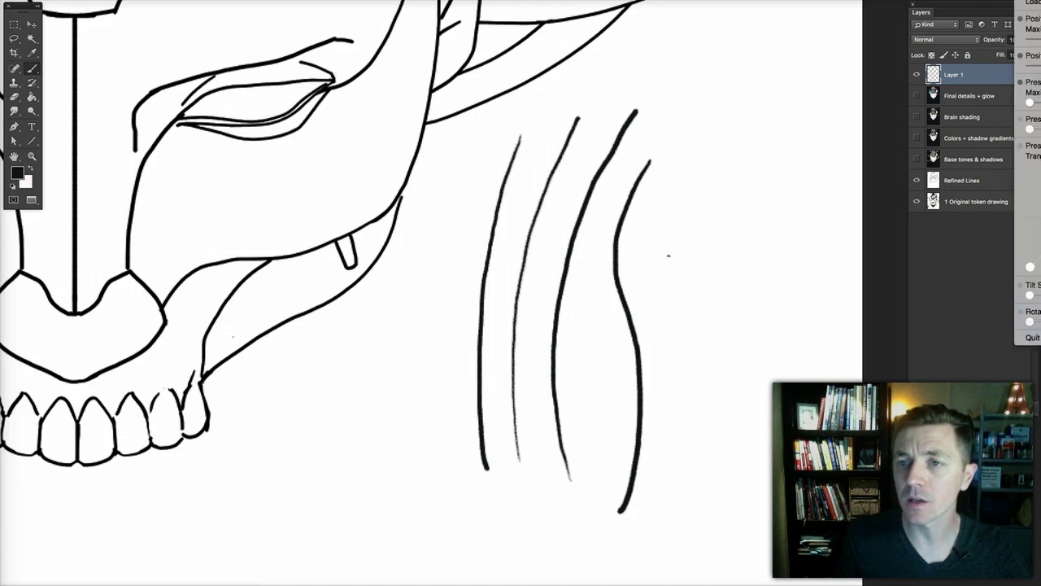
Step: Paint more tapered test strokes around and between the first four, and clear all the strokes from Layer 1
click(630, 160)
mouse_move(737, 88)
mouse_down()
mouse_move(706, 180)
mouse_move(713, 440)
mouse_move(771, 355)
mouse_move(776, 110)
mouse_up()
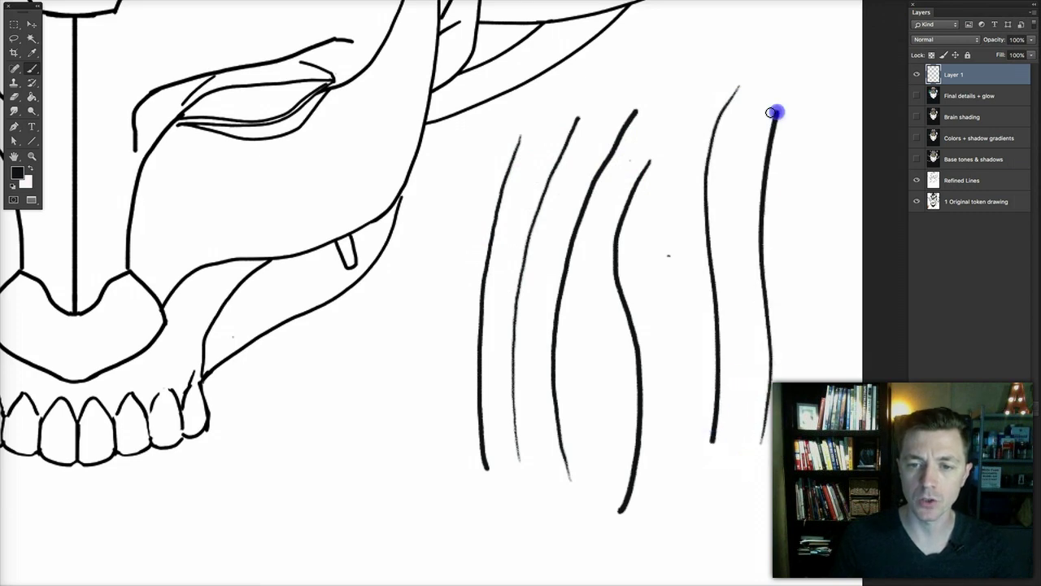
mouse_move(457, 191)
mouse_down()
mouse_move(428, 305)
mouse_move(448, 493)
mouse_up()
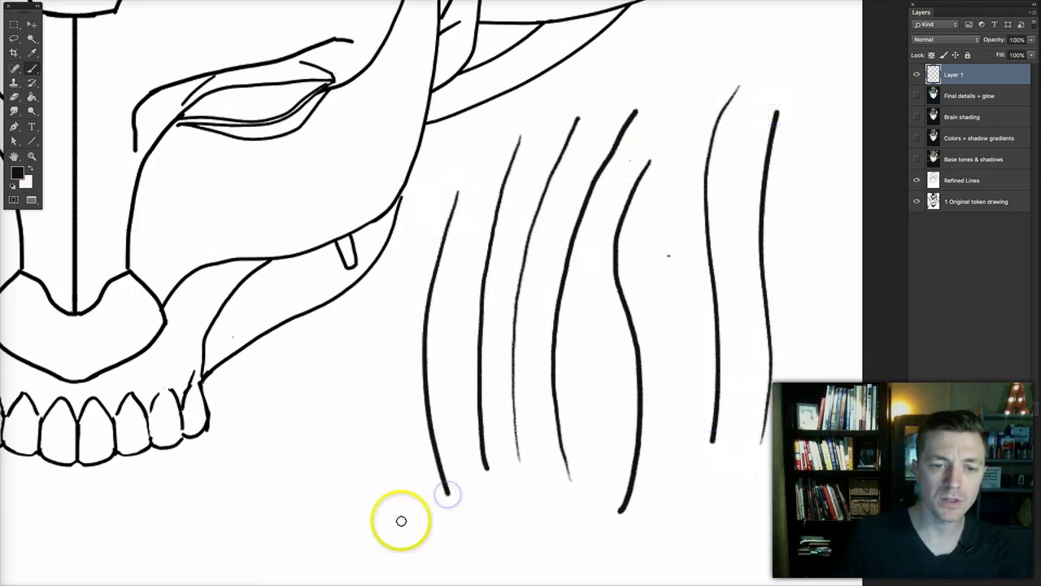
mouse_move(396, 512)
mouse_down()
mouse_move(390, 488)
mouse_move(398, 265)
mouse_up()
drag(334, 333, 383, 533)
drag(588, 437, 589, 241)
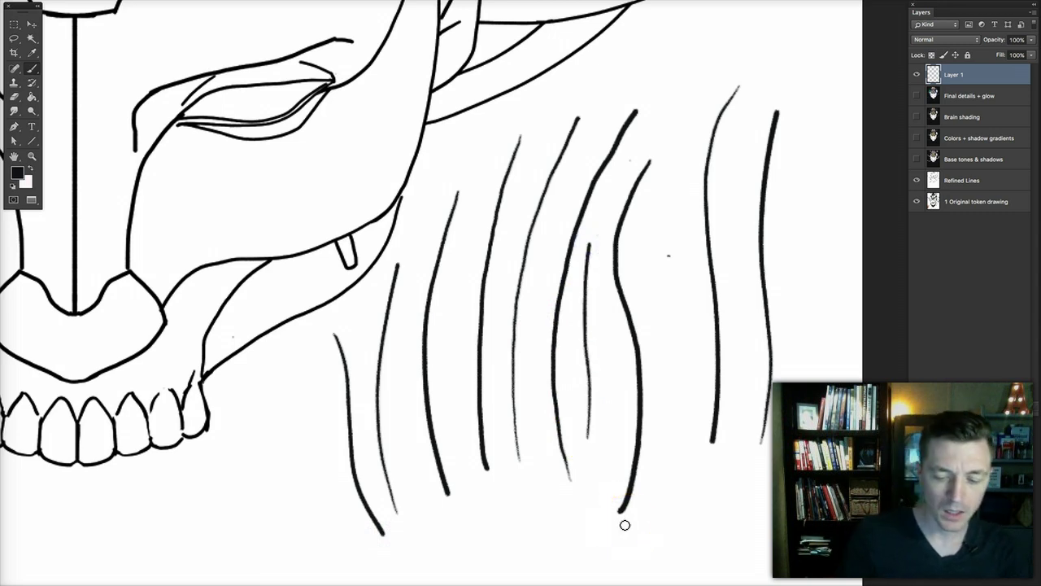
key(ctrl+a)
key(Delete)
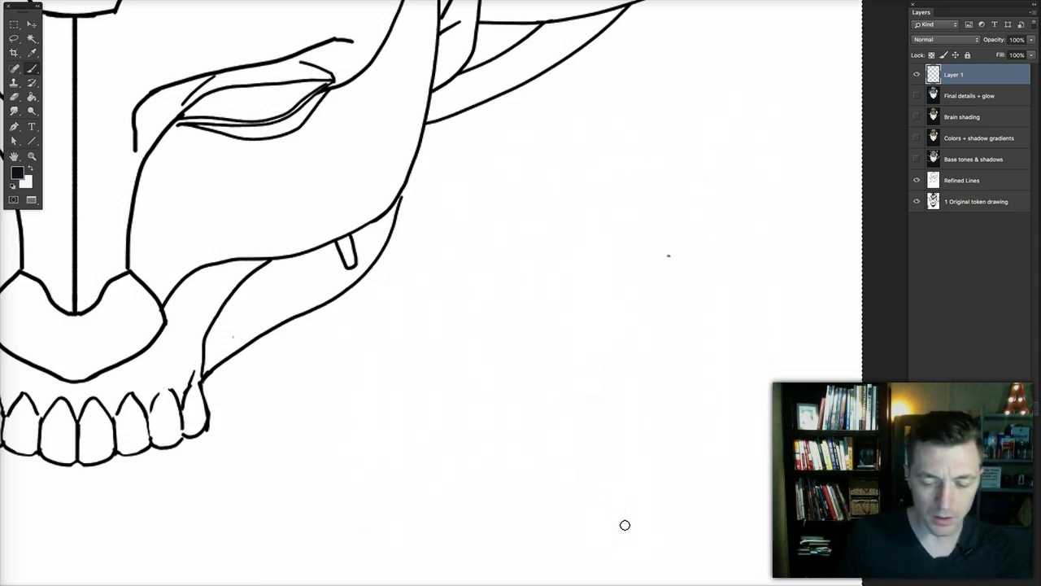
Step: Show and select the Base tones & shadows layer with the whole head in view
key(super+minus)
key(super+minus)
mouse_move(630, 218)
mouse_down()
mouse_move(379, 218)
mouse_move(391, 218)
mouse_up()
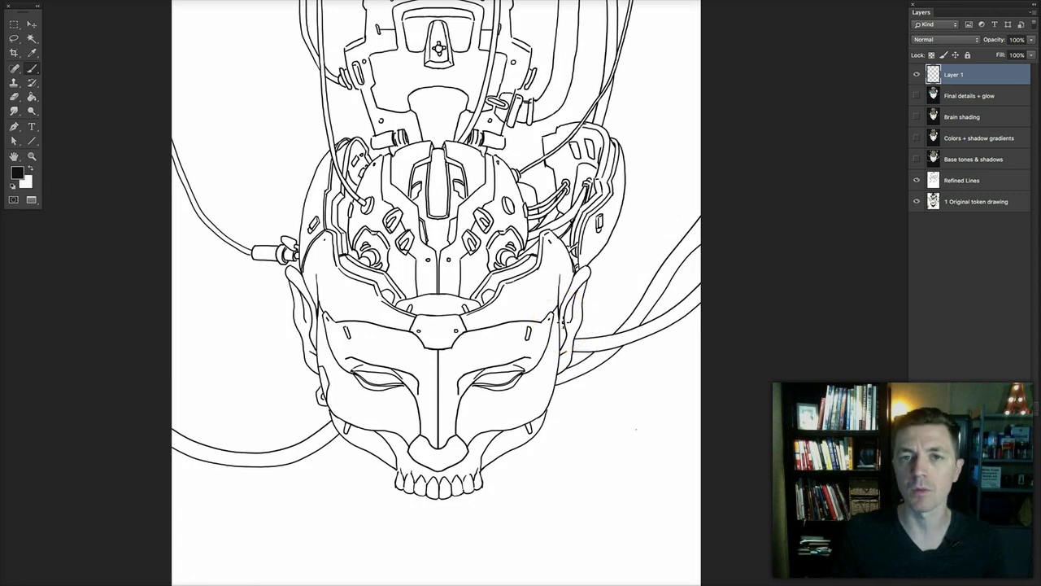
click(917, 159)
click(960, 159)
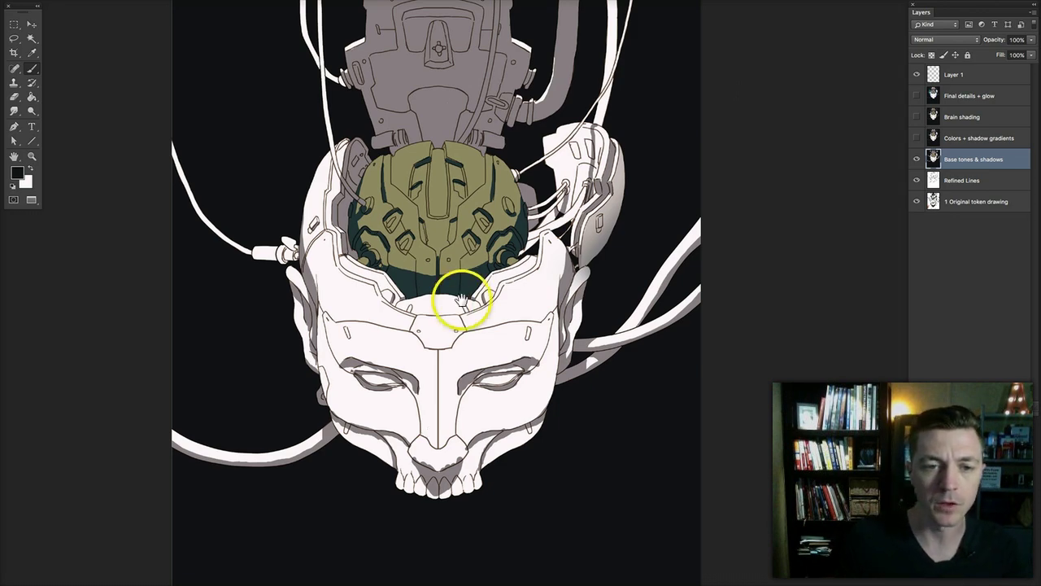
Step: Show and select the Colors + shadow gradients layer, switching it off and on again to compare it with the base tones
drag(462, 301, 506, 320)
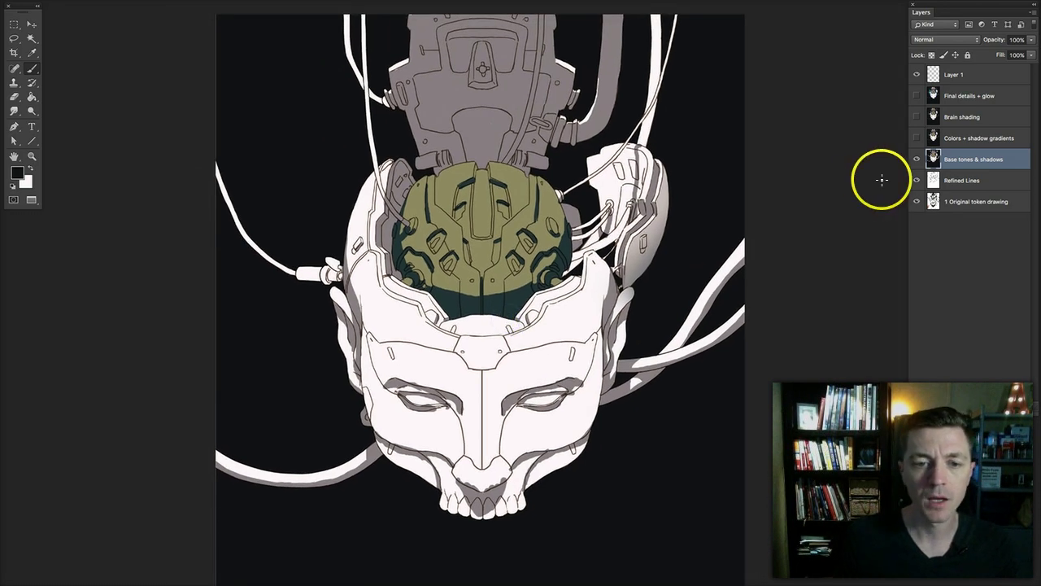
click(917, 137)
click(944, 137)
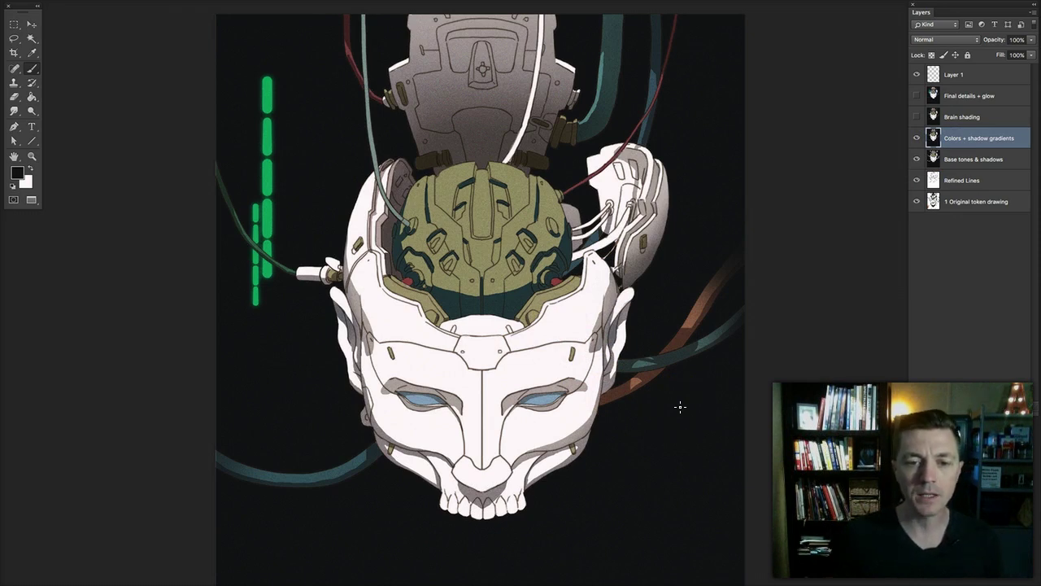
click(917, 137)
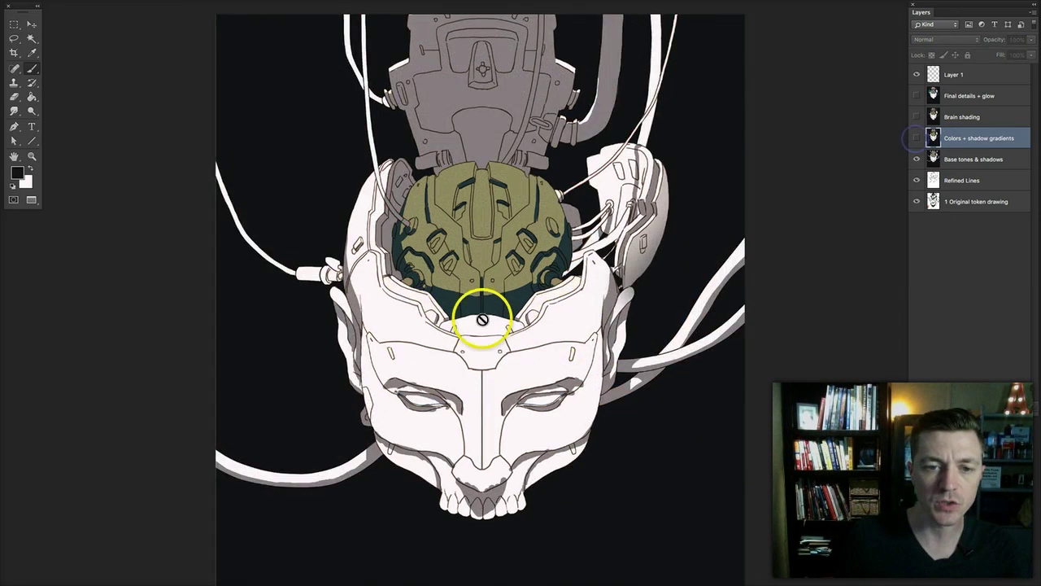
click(917, 138)
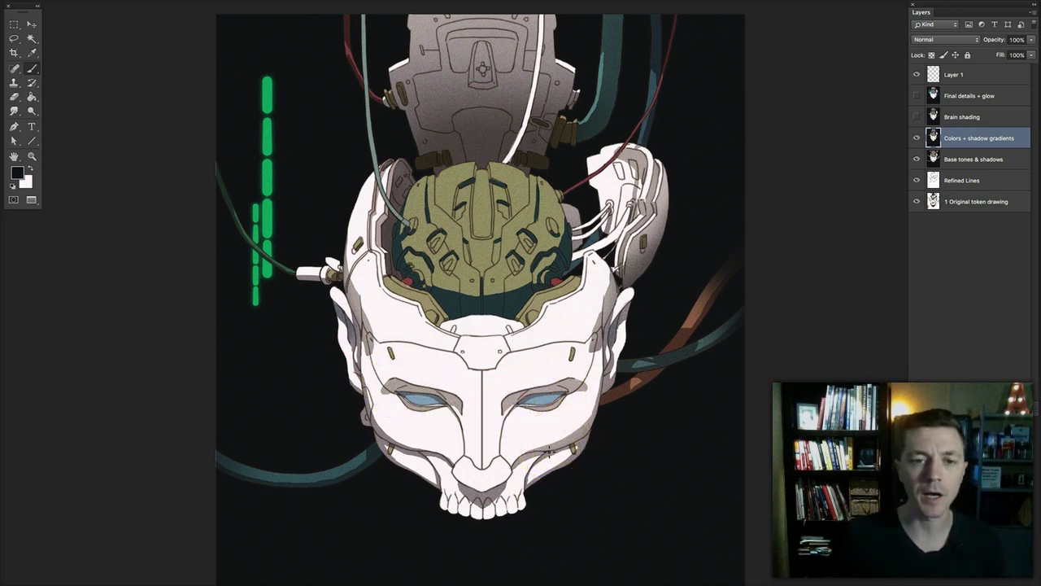
Step: Select Layer 1, open the Brush settings and choose the soft 764 px brush preset
key(super+plus)
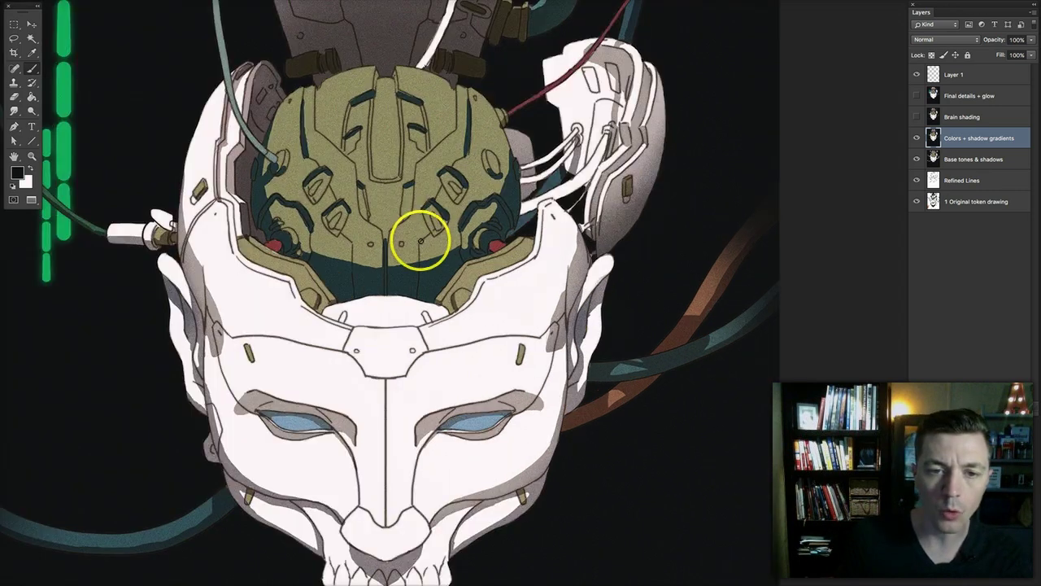
drag(428, 231, 505, 374)
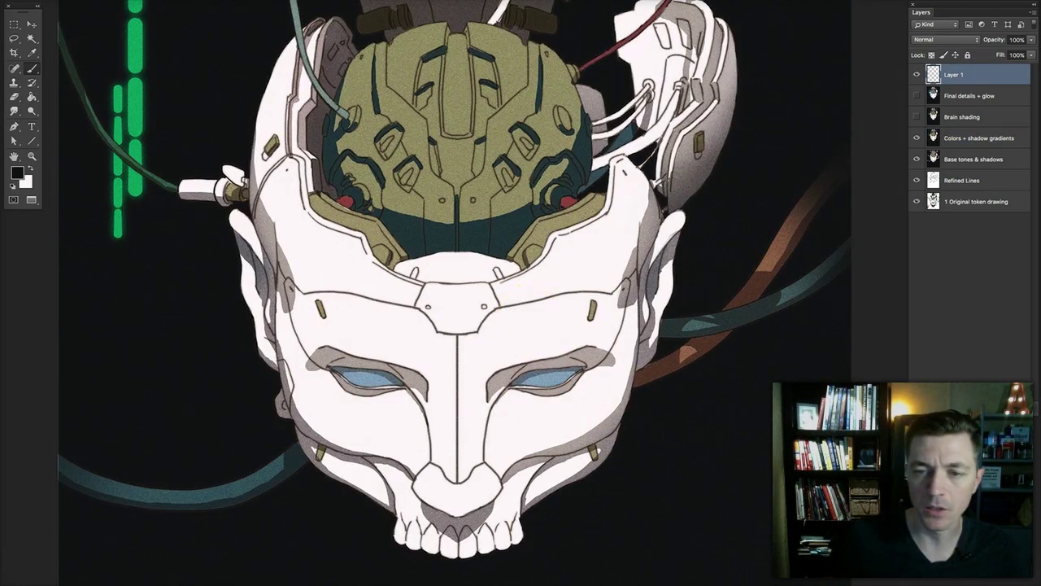
key(F5)
mouse_move(796, 249)
mouse_down()
mouse_move(725, 237)
mouse_move(685, 159)
mouse_up()
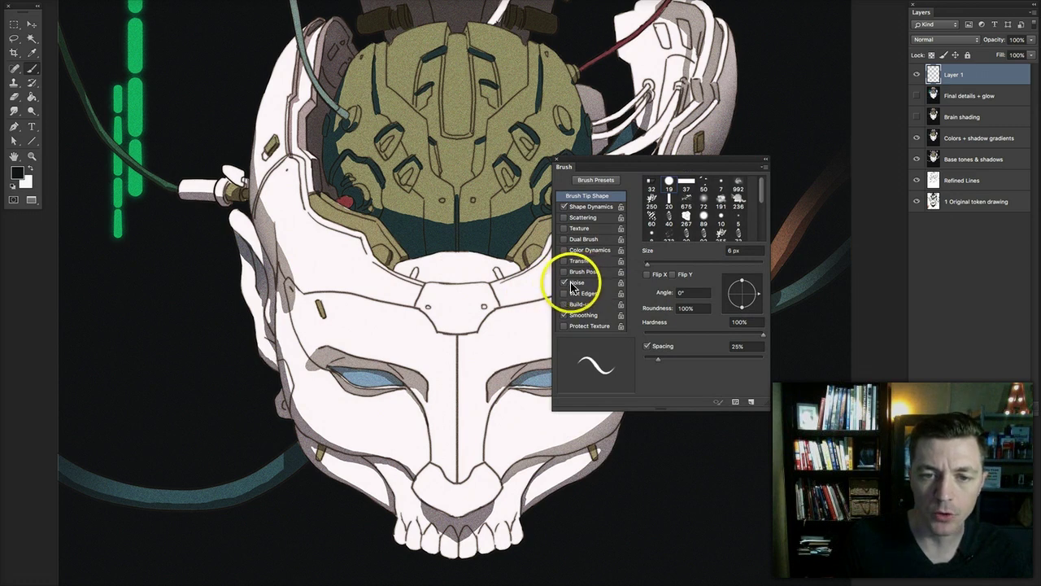
click(269, 0)
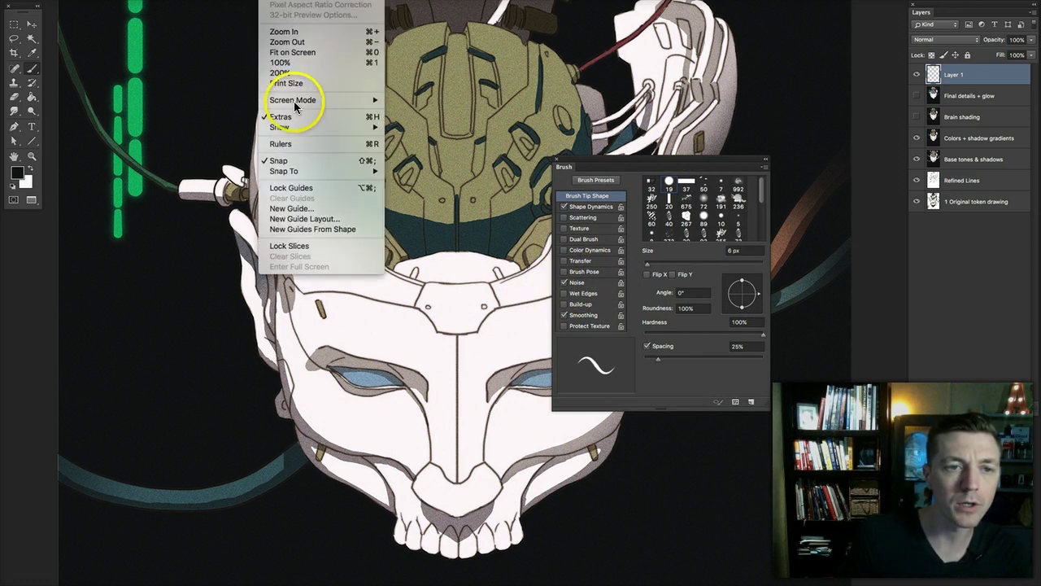
mouse_move(306, 1)
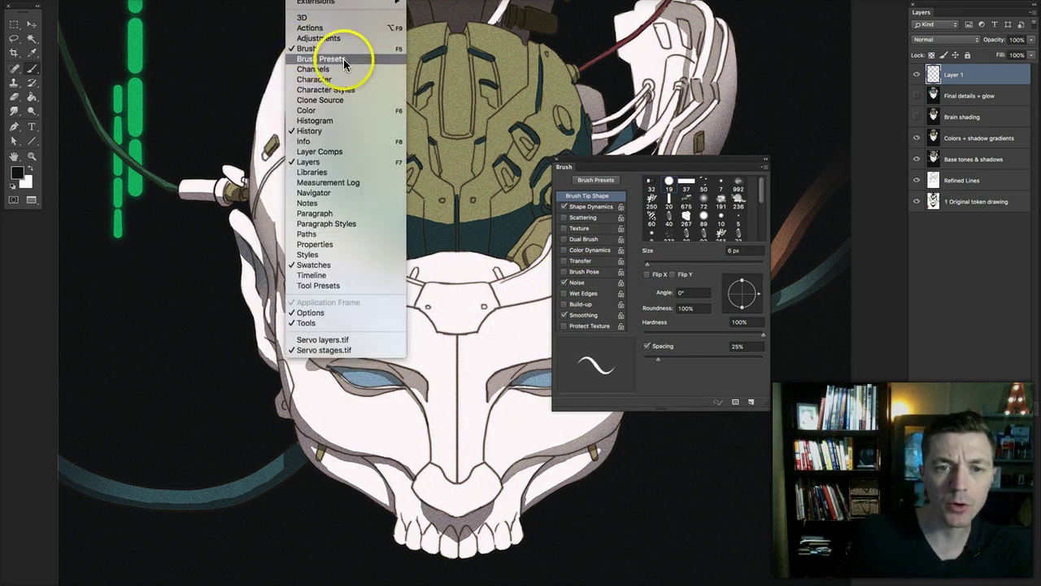
click(596, 172)
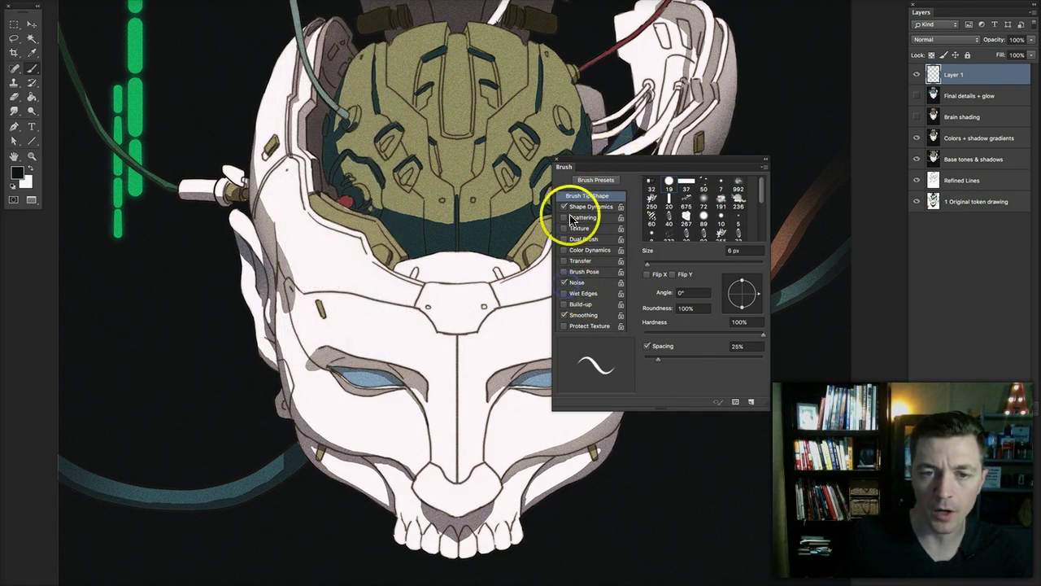
right_click(386, 308)
click(647, 528)
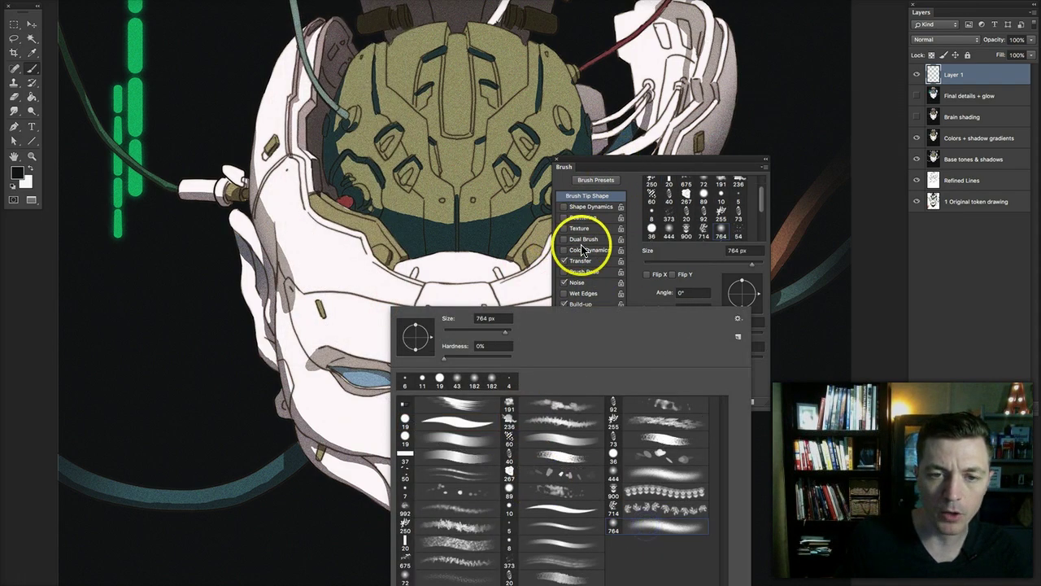
Step: Paint grainy black dabs on the forehead on Layer 1 with the brush's Noise option enabled
click(348, 266)
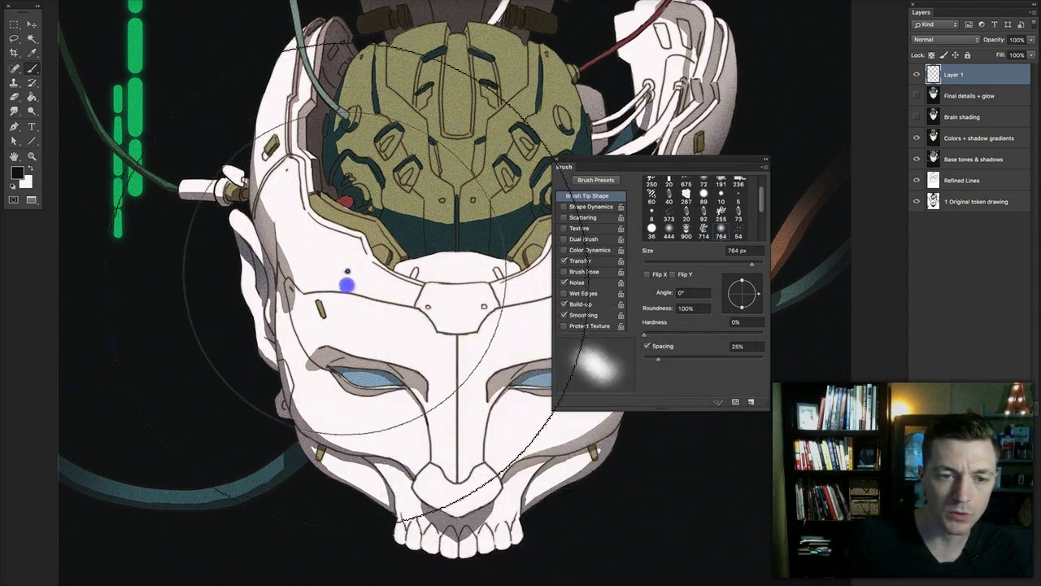
click(347, 284)
click(340, 289)
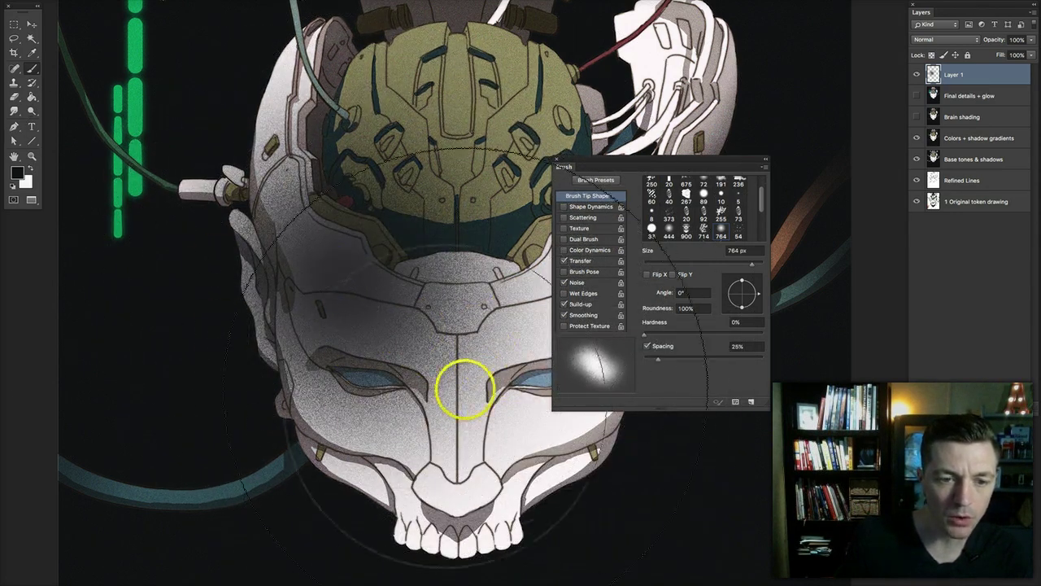
Step: Turn off the brush's Noise option and paint smooth black dabs over the nose and eyes on Layer 1
click(564, 304)
click(461, 392)
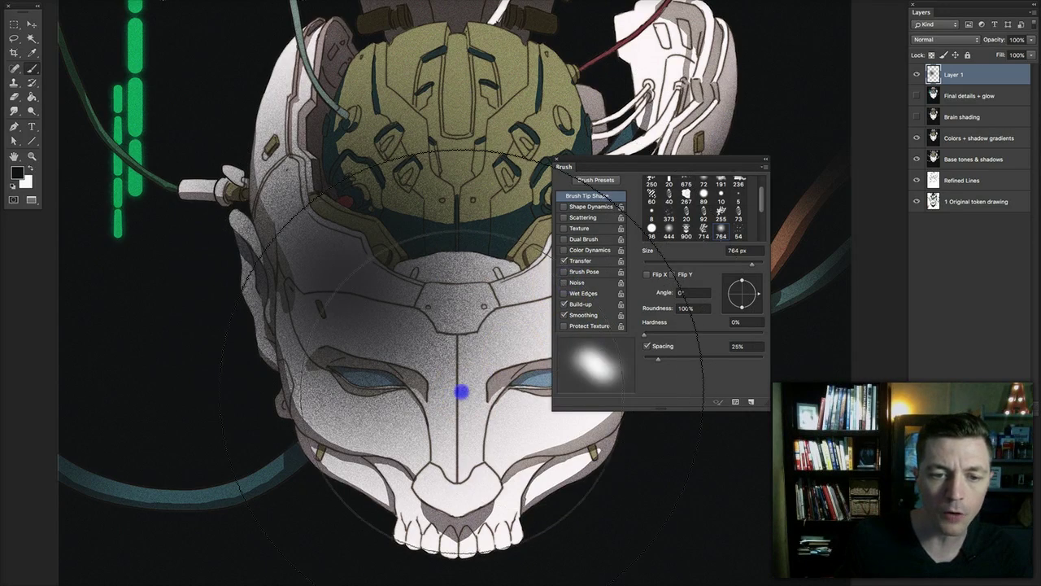
click(447, 410)
click(441, 431)
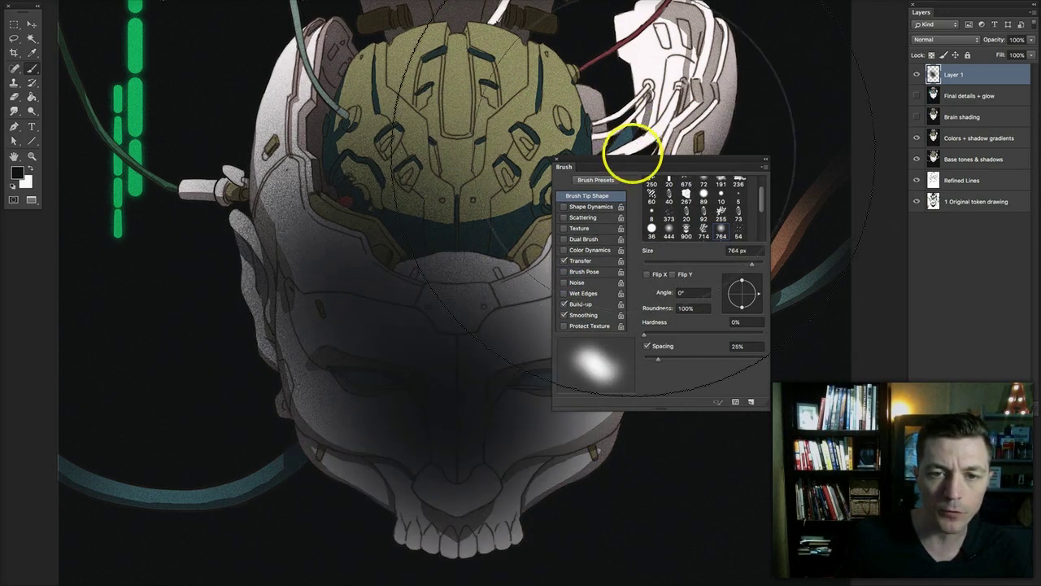
Step: Close the Brush settings and clear the painted test shading from Layer 1
drag(629, 161, 819, 190)
key(F5)
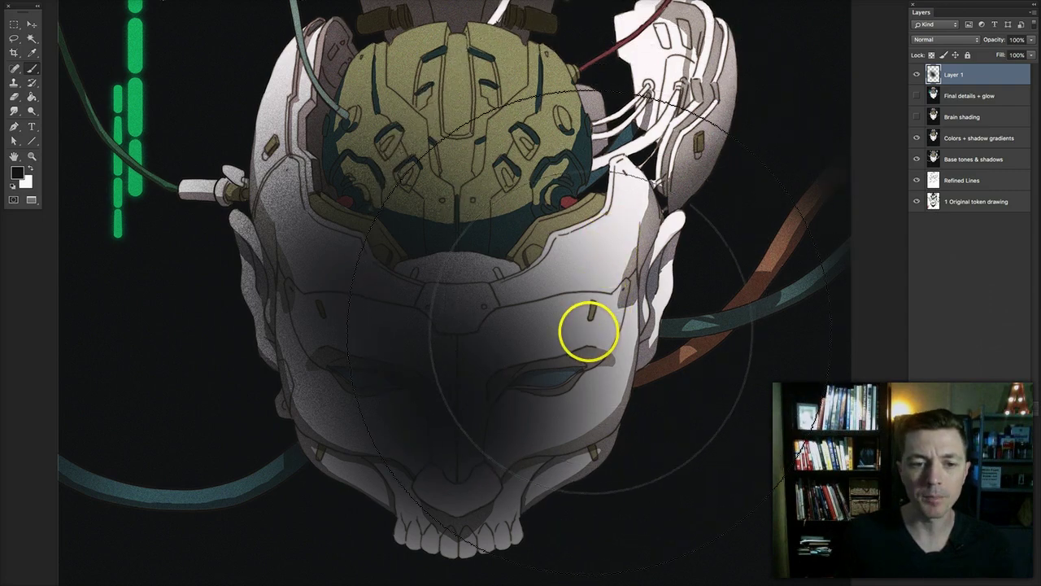
key(ctrl+z)
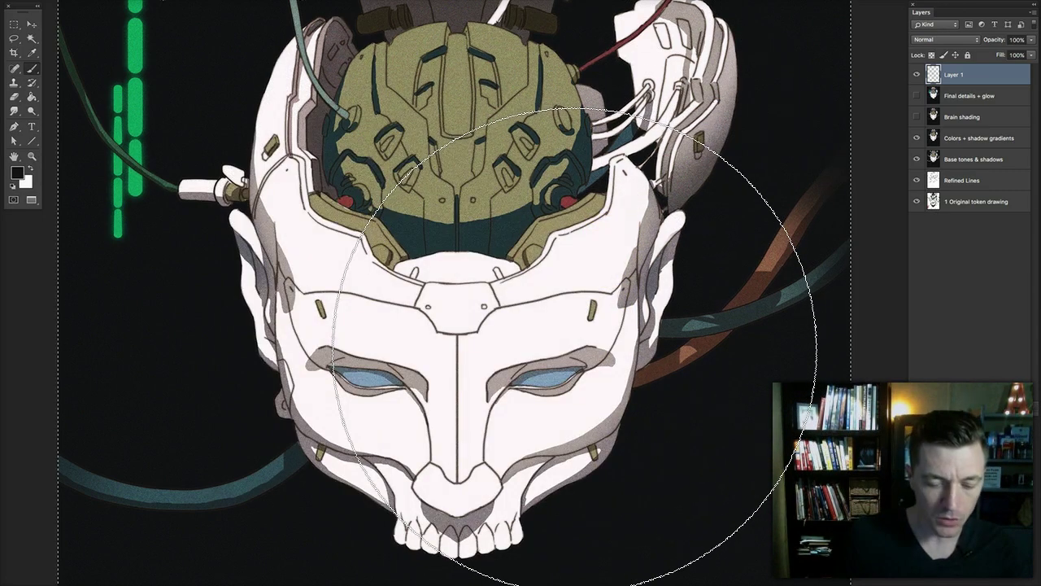
Step: Show and select the Brain shading layer with the whole head in view
drag(460, 295, 496, 328)
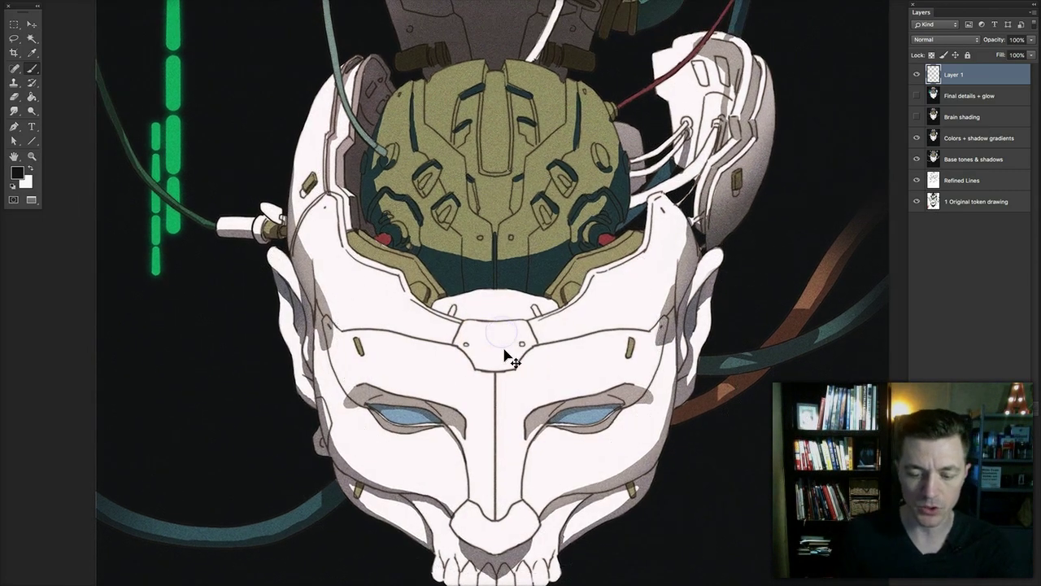
key(ctrl+minus)
mouse_move(512, 279)
mouse_down()
mouse_move(414, 288)
mouse_move(457, 294)
mouse_move(483, 313)
mouse_up()
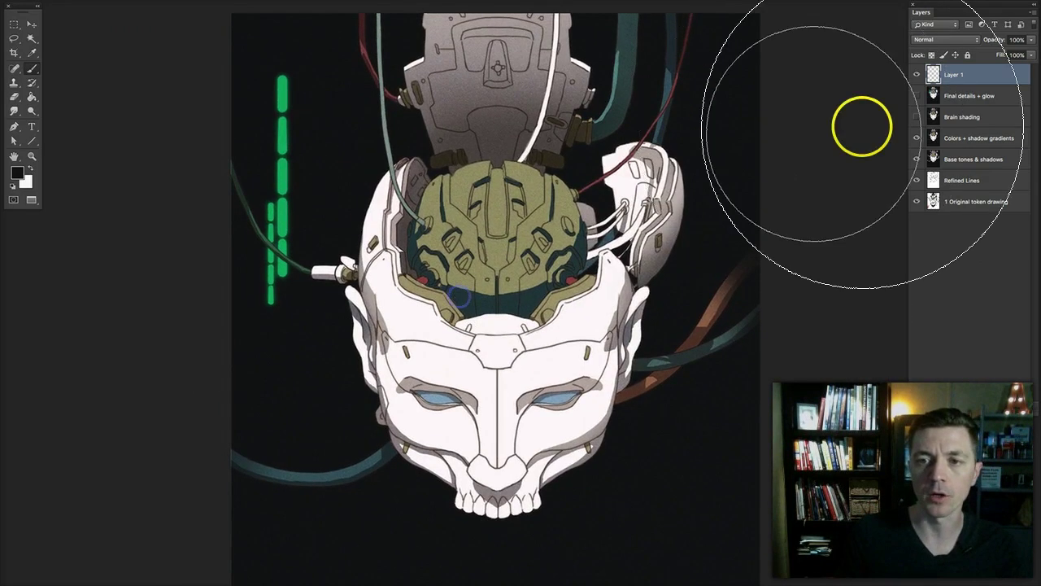
click(917, 117)
click(945, 120)
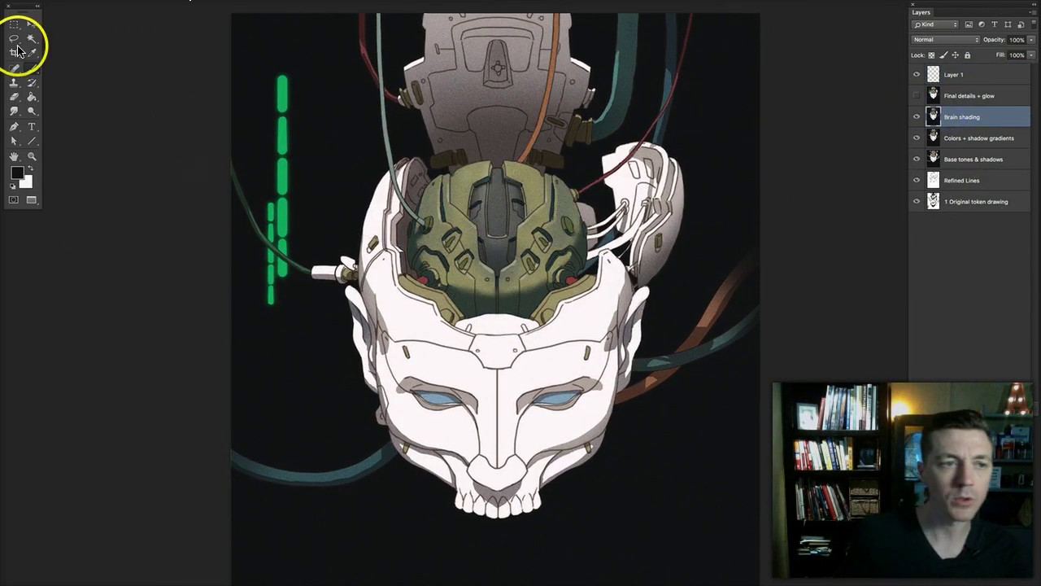
Step: Set the soft brush's size to 30 px
right_click(513, 248)
click(575, 289)
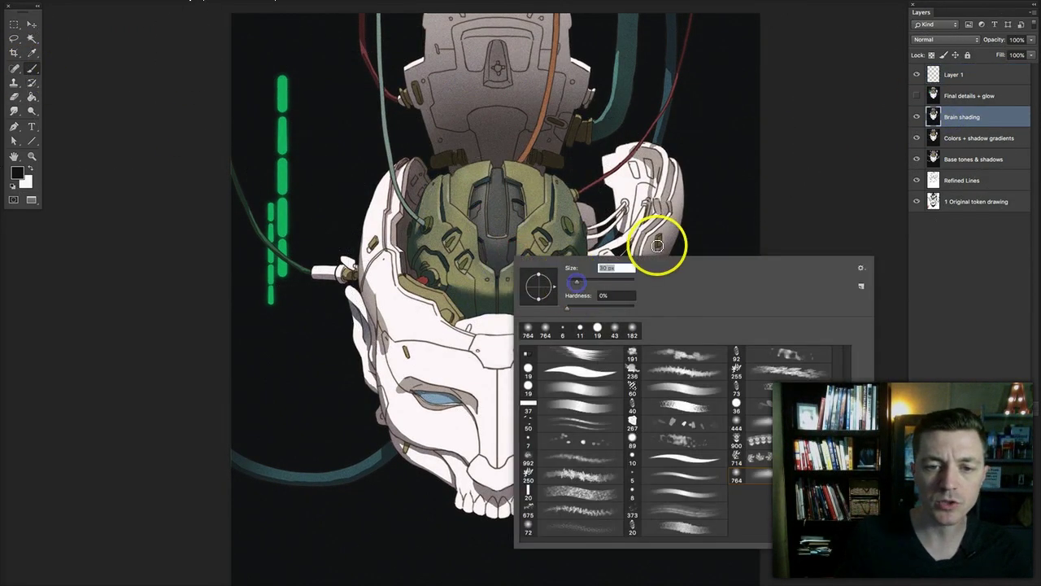
click(814, 167)
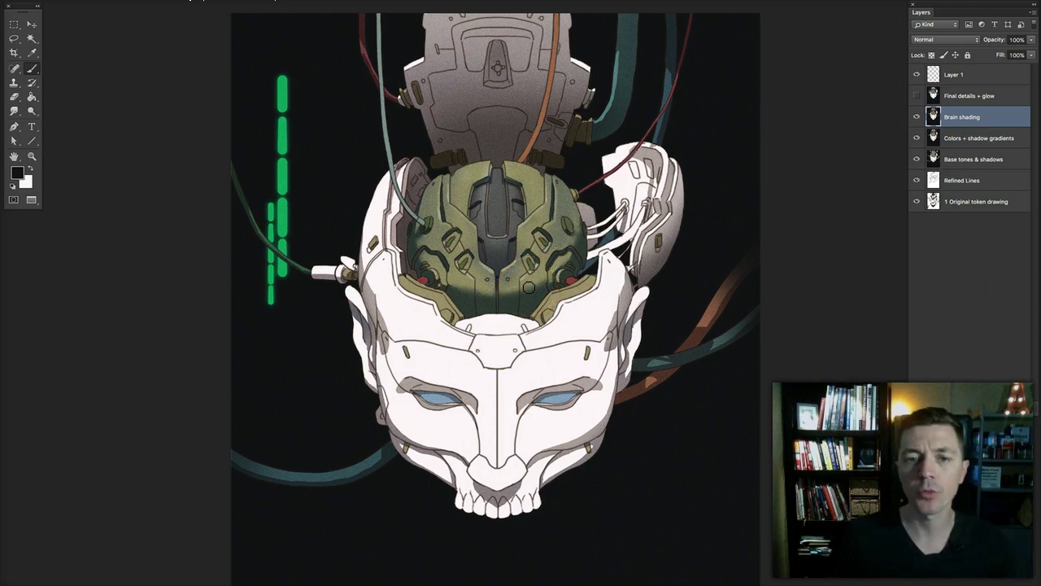
Step: Show and select the Final details + glow layer
click(918, 96)
click(964, 95)
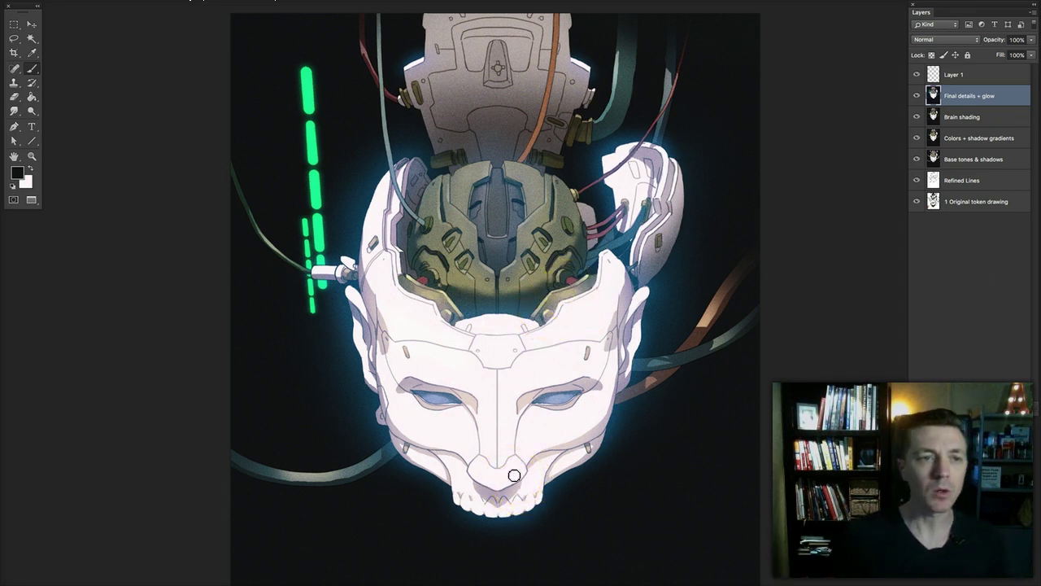
Step: In the full layered document, hide CROP, Noise / Film Grain, GLOW lighten 50%, EDGE shadowing, Layer 2 and the two BKGD lights layers
click(190, 225)
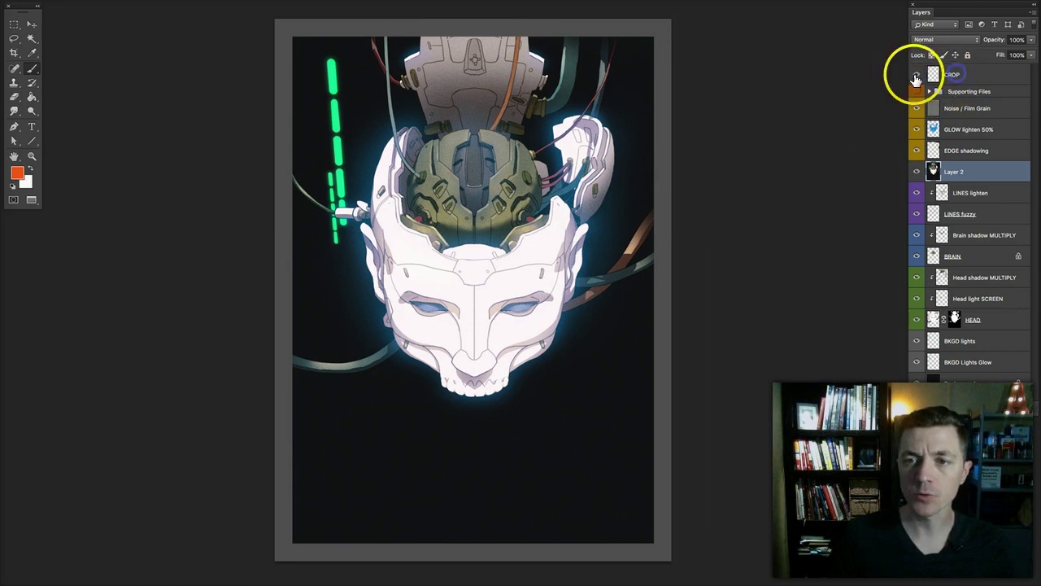
click(918, 77)
click(917, 76)
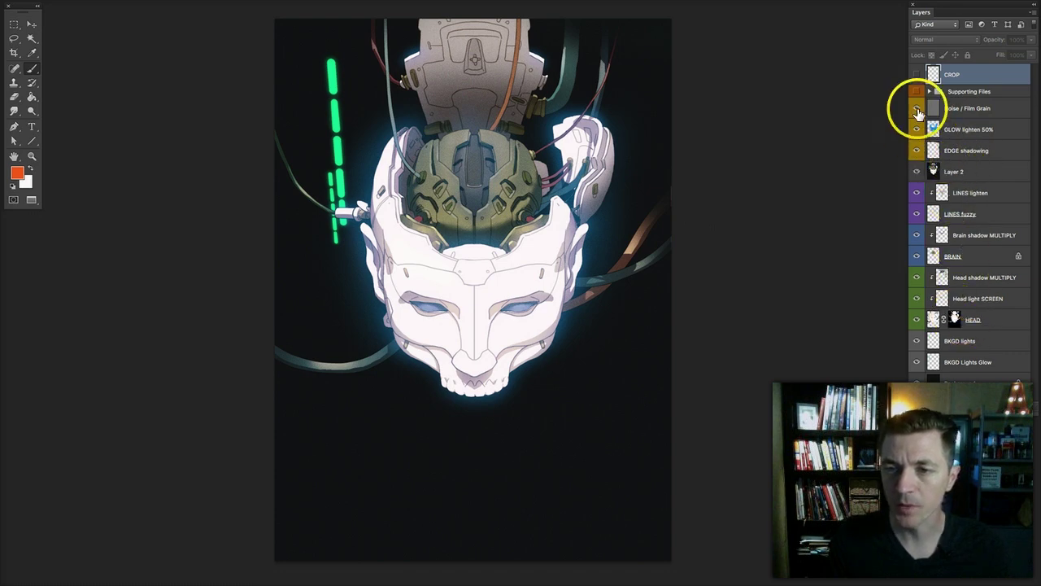
click(917, 171)
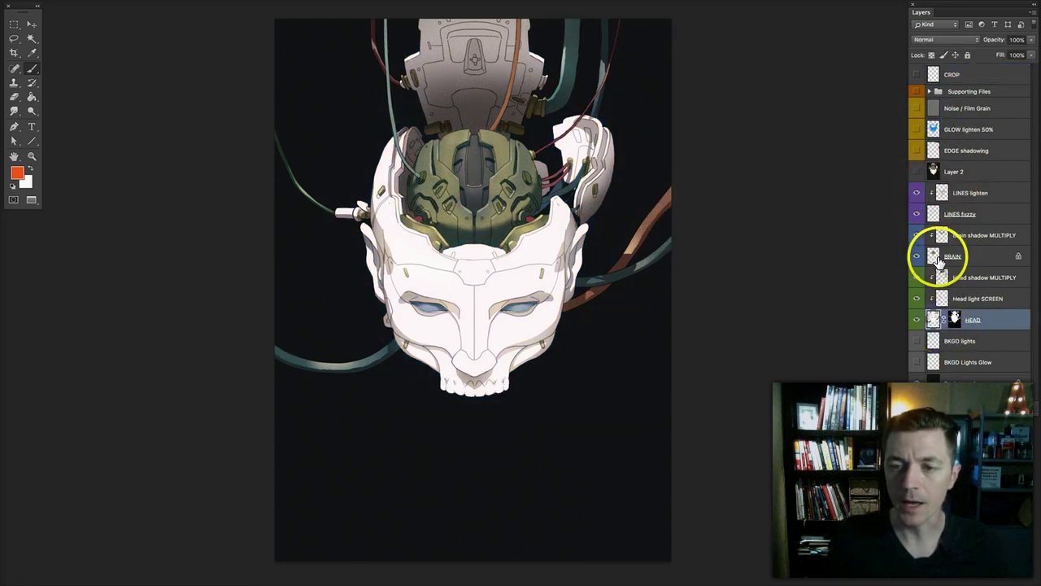
Step: Select the BRAIN layer, followed by the HEAD layer and its layer mask, to point out the separate base layers
click(938, 257)
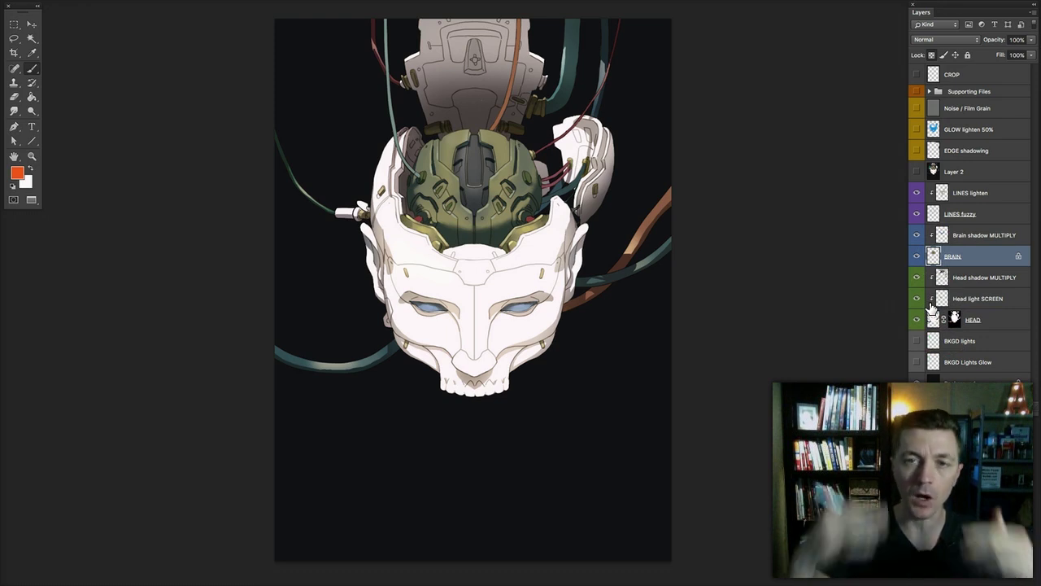
click(1004, 321)
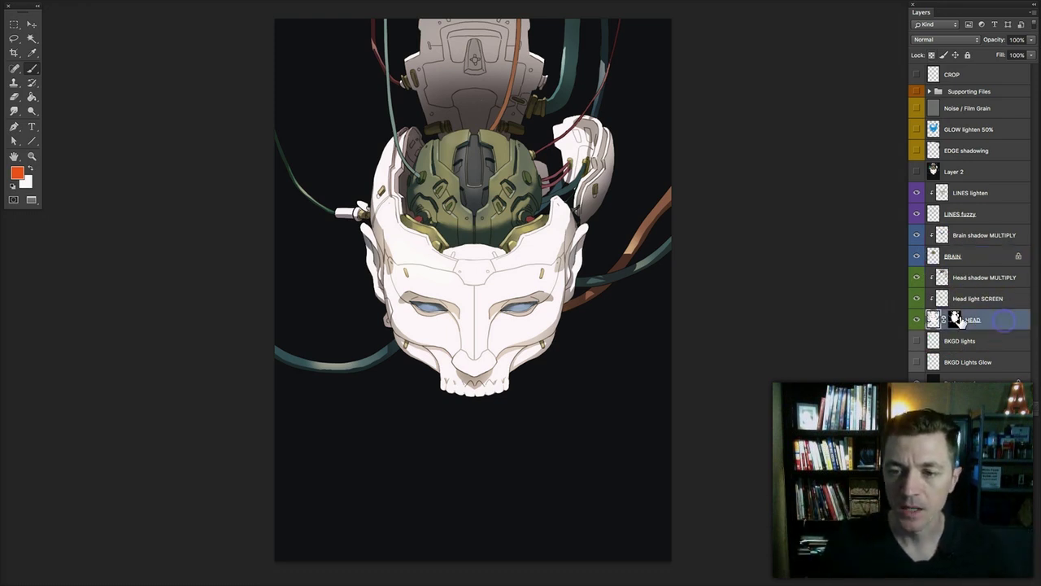
click(932, 320)
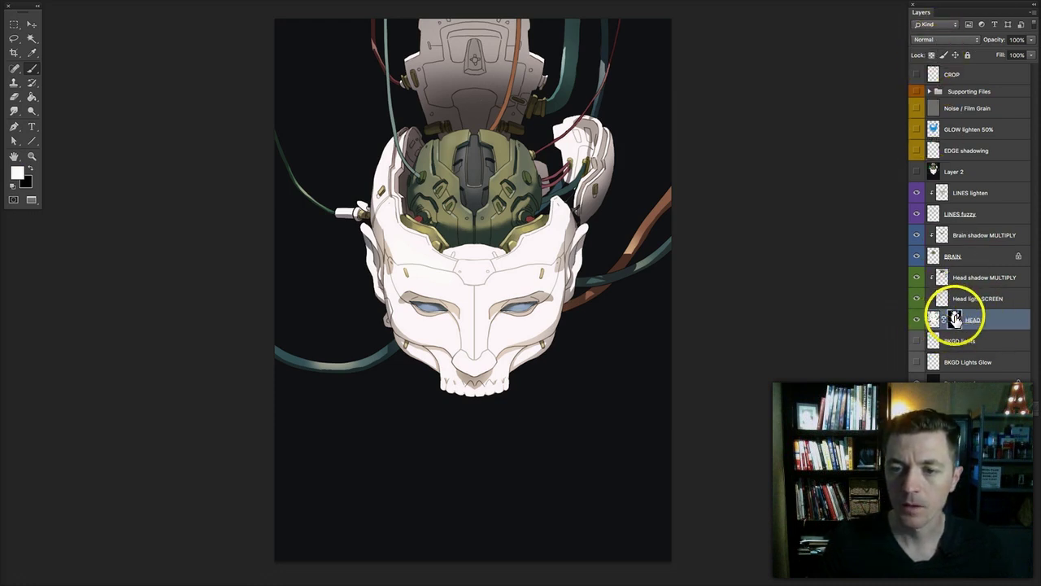
drag(955, 317, 958, 301)
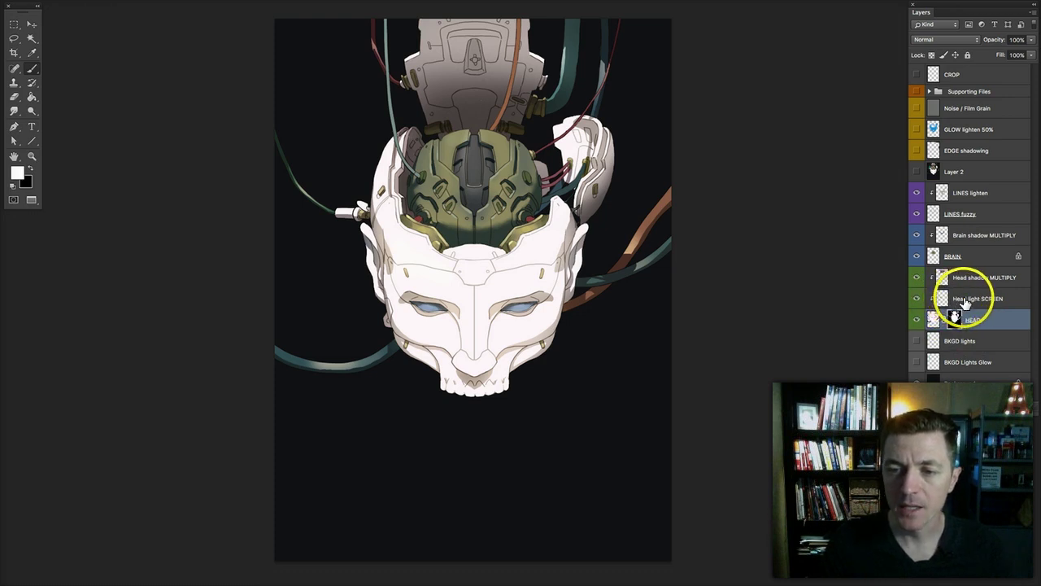
Step: Select the Head light SCREEN layer and toggle its visibility off and on to compare its effect
click(960, 298)
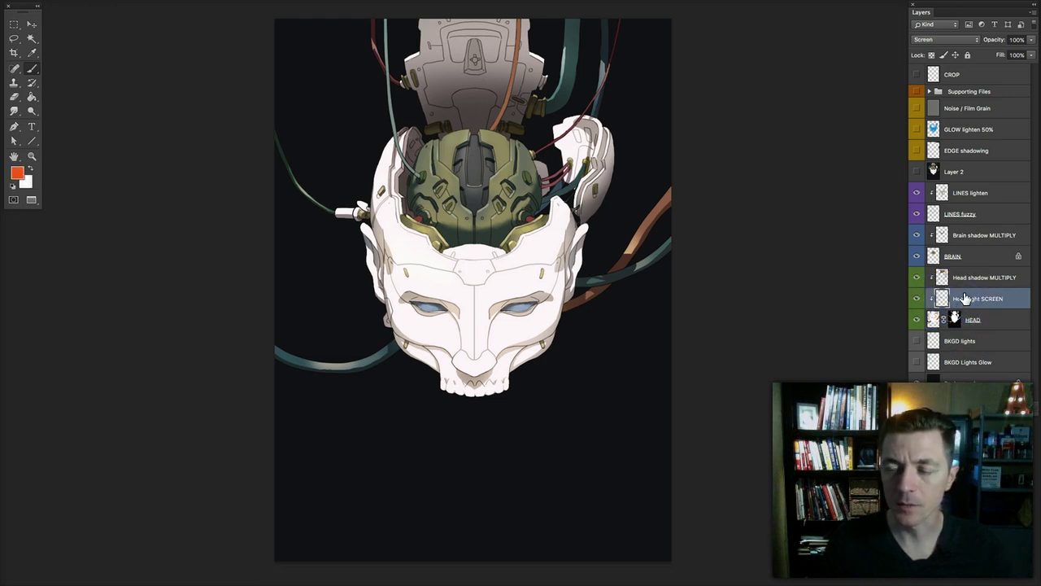
click(964, 300)
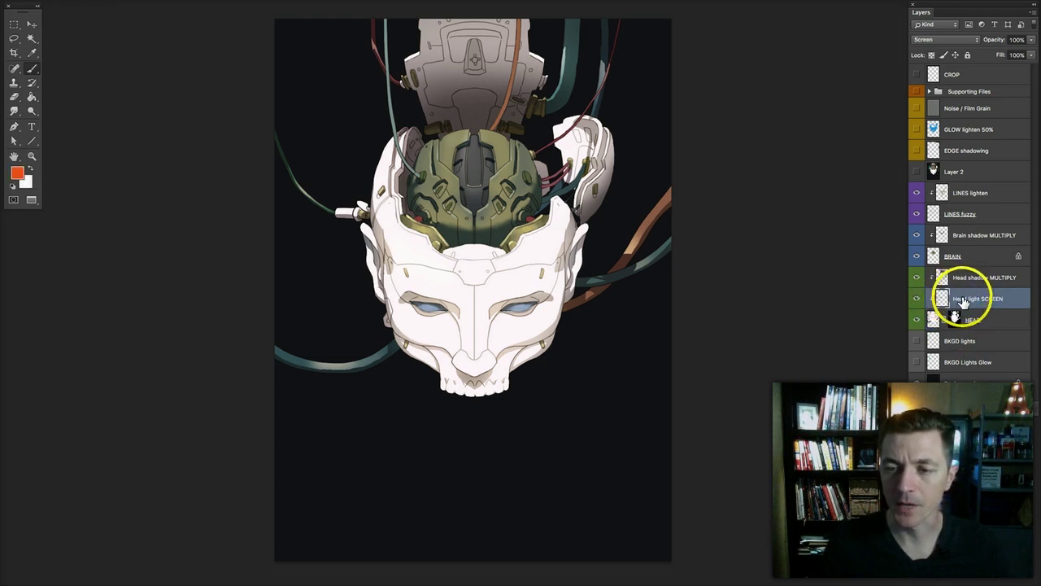
click(917, 299)
click(917, 301)
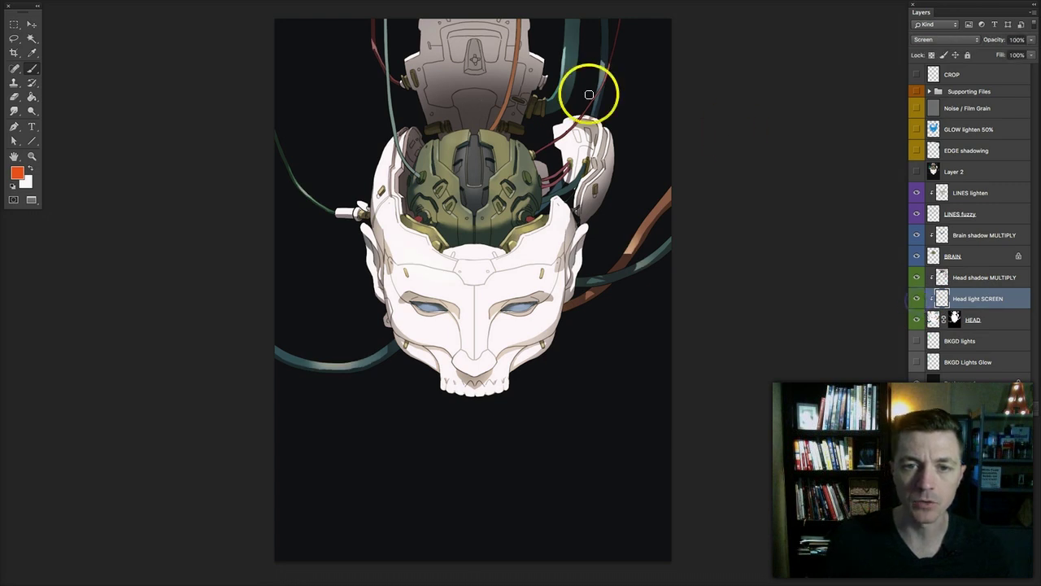
Step: Select the Head shadow MULTIPLY layer and compare the head with its shadows hidden and shown
click(936, 277)
click(917, 279)
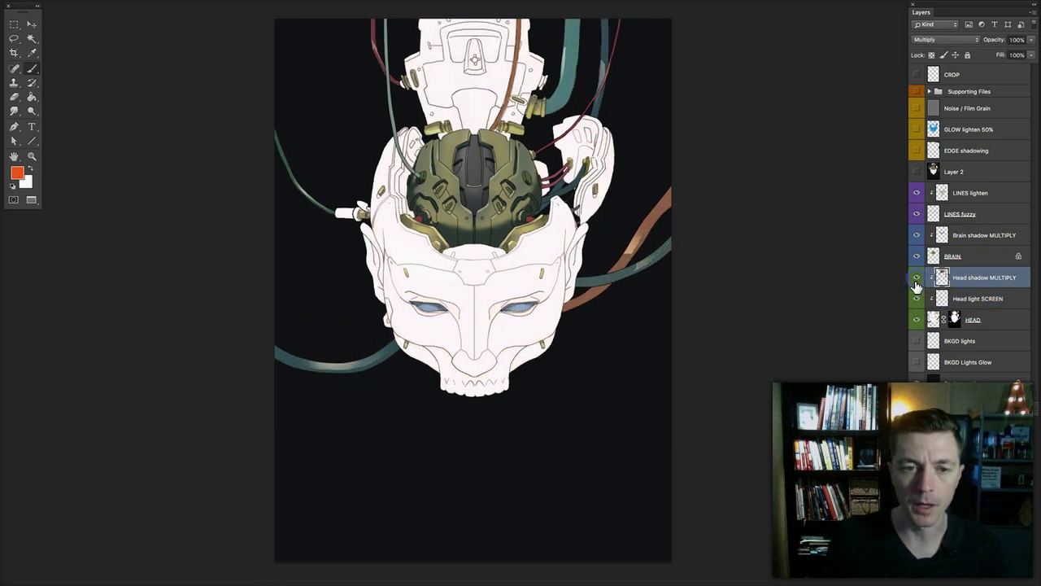
click(917, 280)
click(961, 280)
click(938, 278)
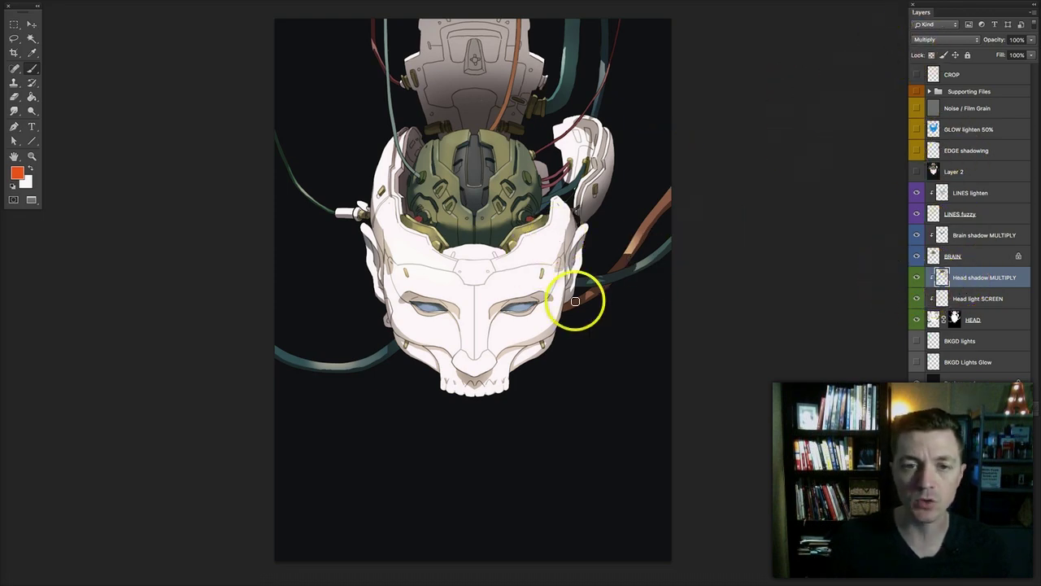
Step: Lock the Head shadow MULTIPLY layer's transparent pixels and paint orange test strokes over the shadows around both eyes and the head's side
key(super+plus)
key(ctrl+plus)
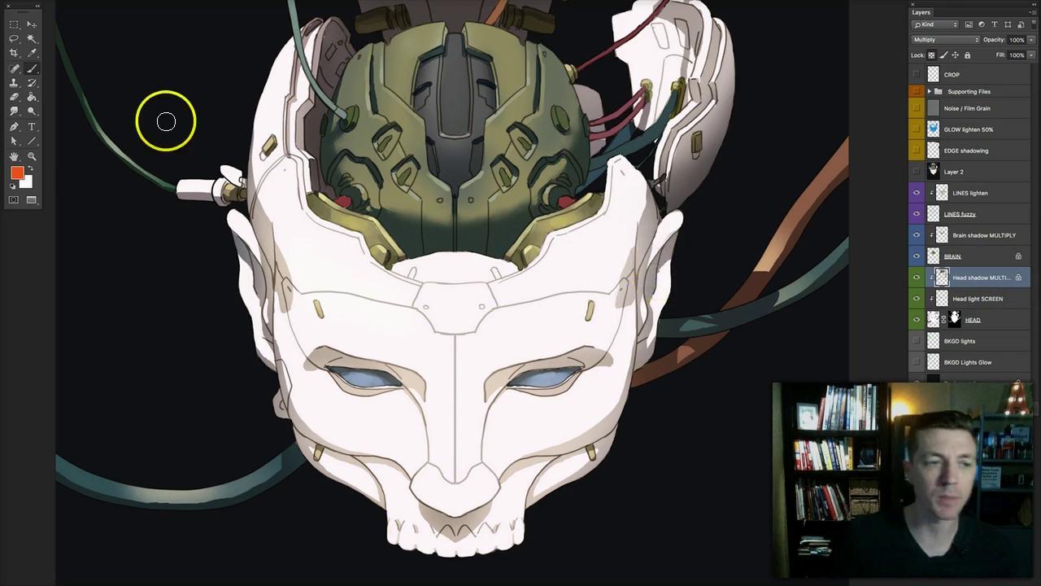
click(360, 361)
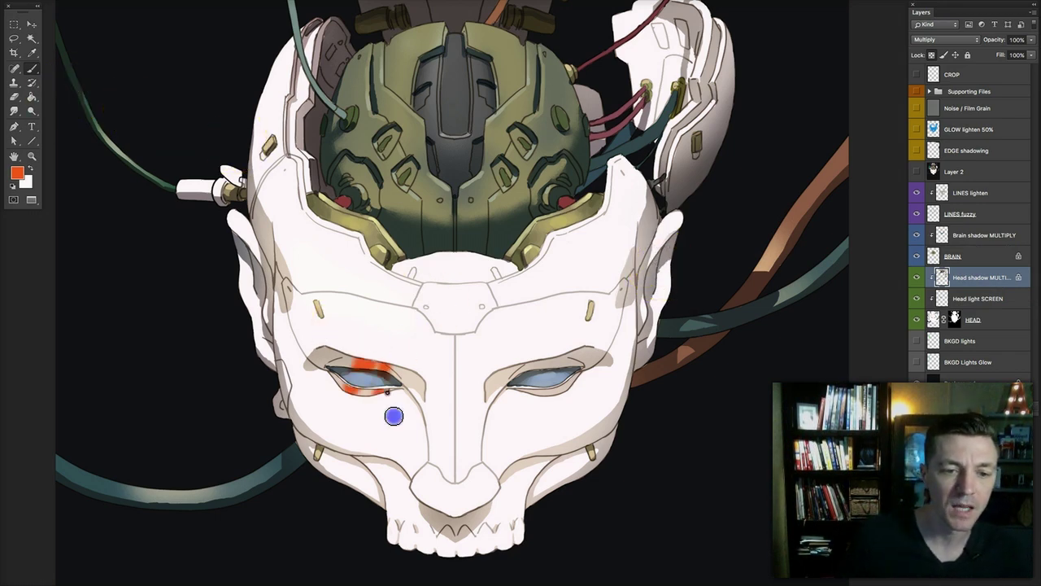
drag(394, 415, 423, 403)
drag(487, 399, 568, 378)
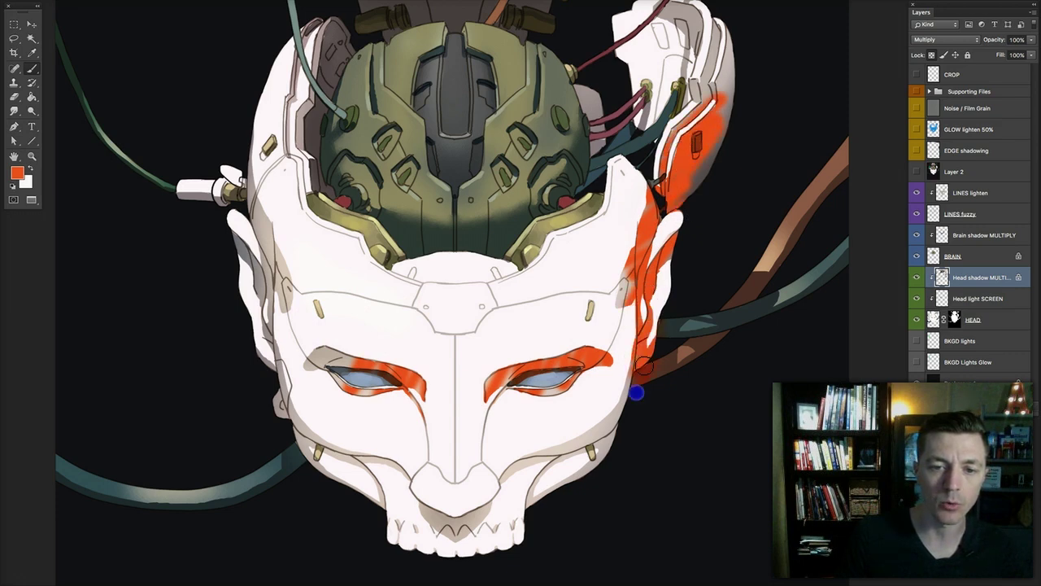
Step: Undo the orange test strokes and remove the transparency lock from the Head shadow MULTIPLY layer
key(super+alt+z)
key(super+alt+z)
key(super+alt+z)
key(super+alt+z)
key(super+alt+z)
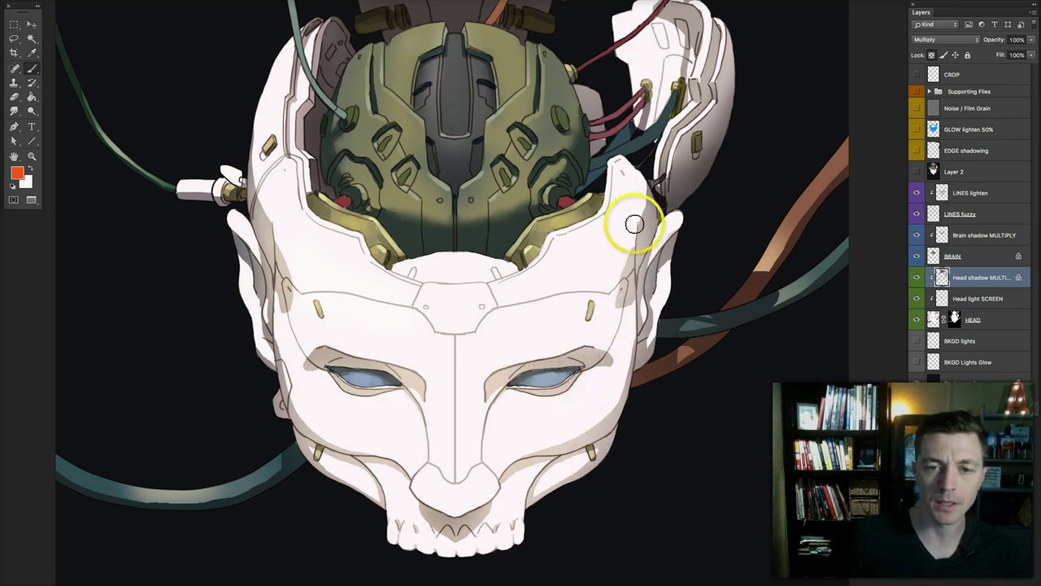
Step: Select the BRAIN layer and toggle its visibility off and on with the brain in view
click(972, 256)
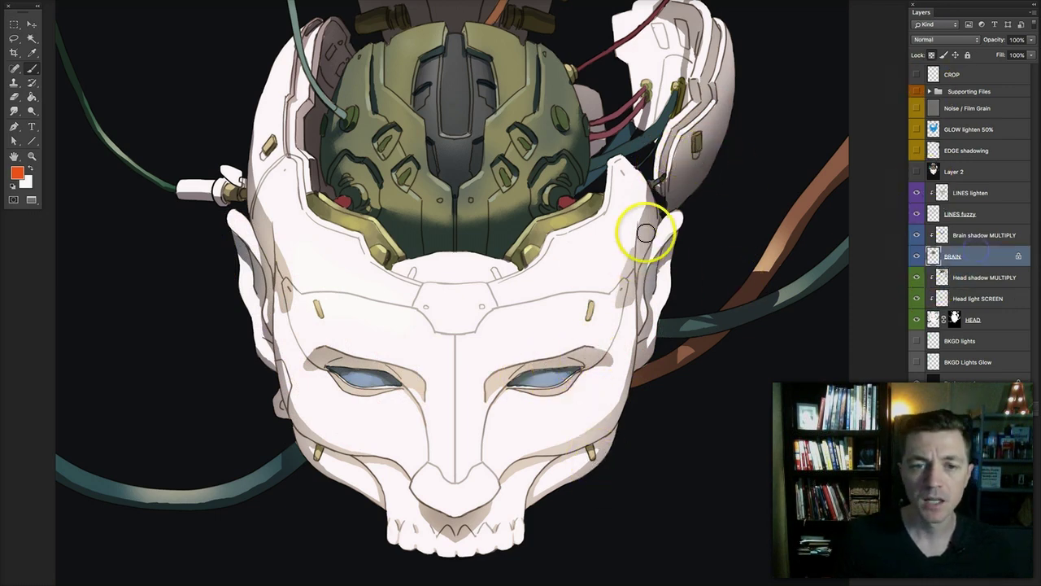
drag(627, 209, 654, 277)
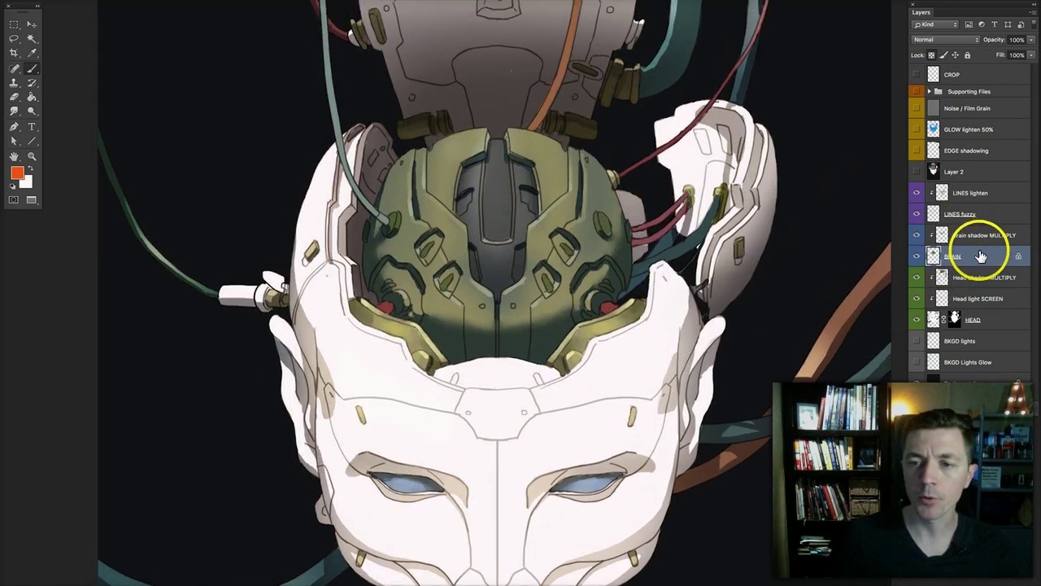
click(917, 258)
click(917, 257)
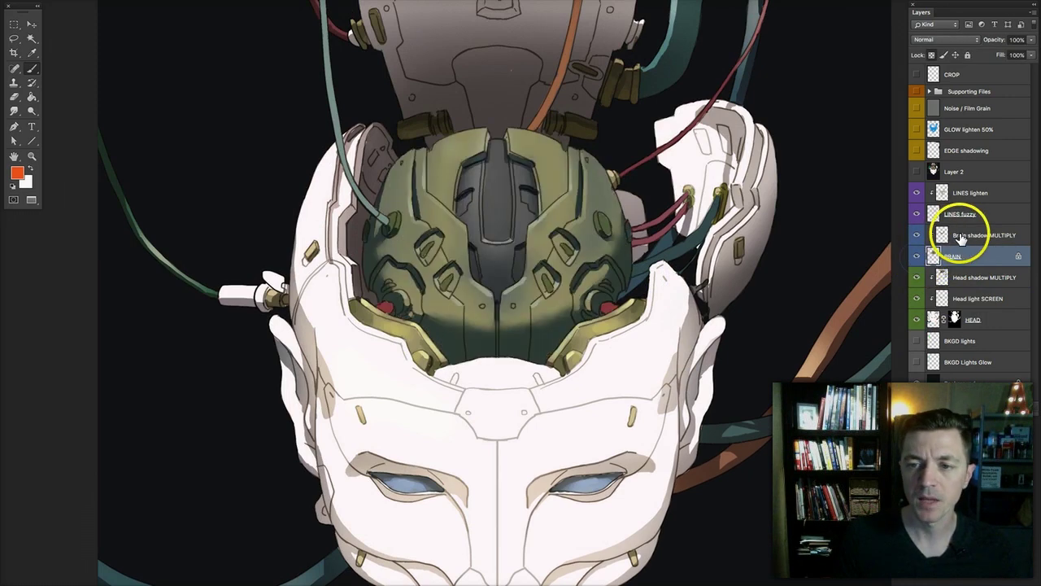
Step: Select the Brain shadow MULTIPLY layer and toggle its visibility repeatedly to compare the brain's shading
click(953, 231)
click(917, 235)
click(917, 238)
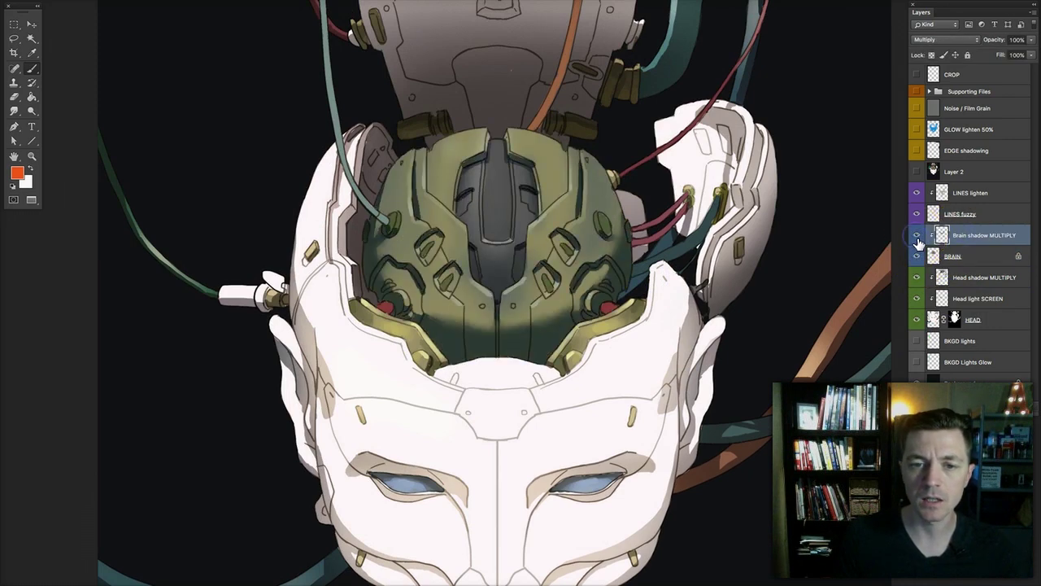
click(917, 237)
click(917, 237)
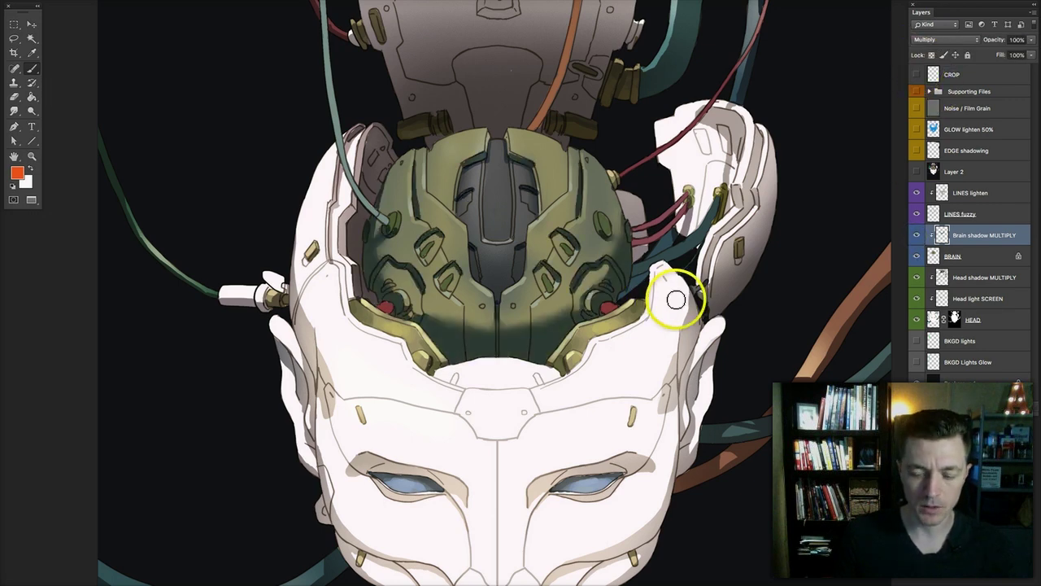
Step: Select the LINES fuzzy layer and compare the whole head with its line work hidden and shown
key(super+minus)
drag(768, 227, 552, 261)
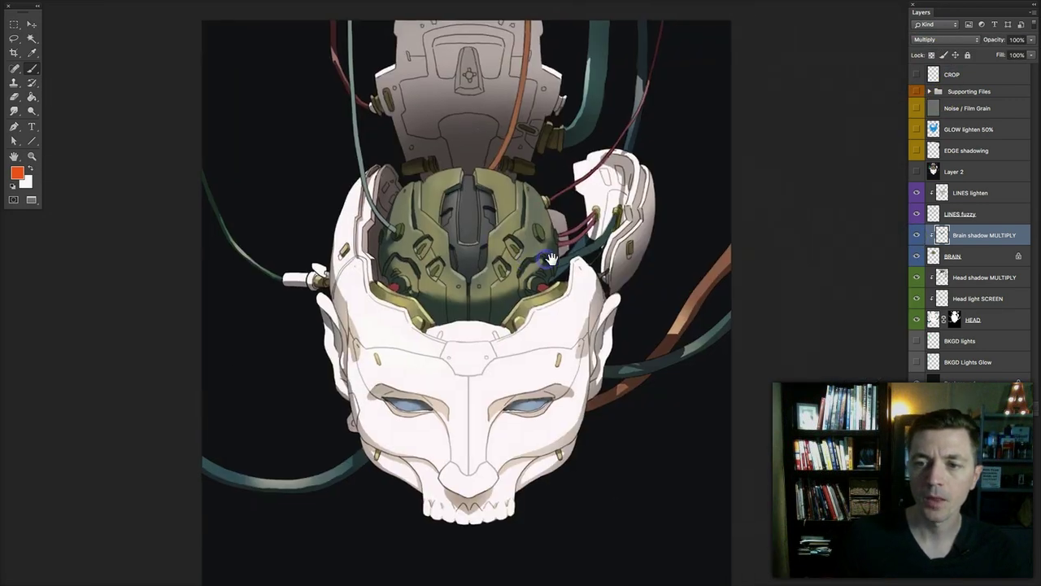
click(989, 218)
click(918, 213)
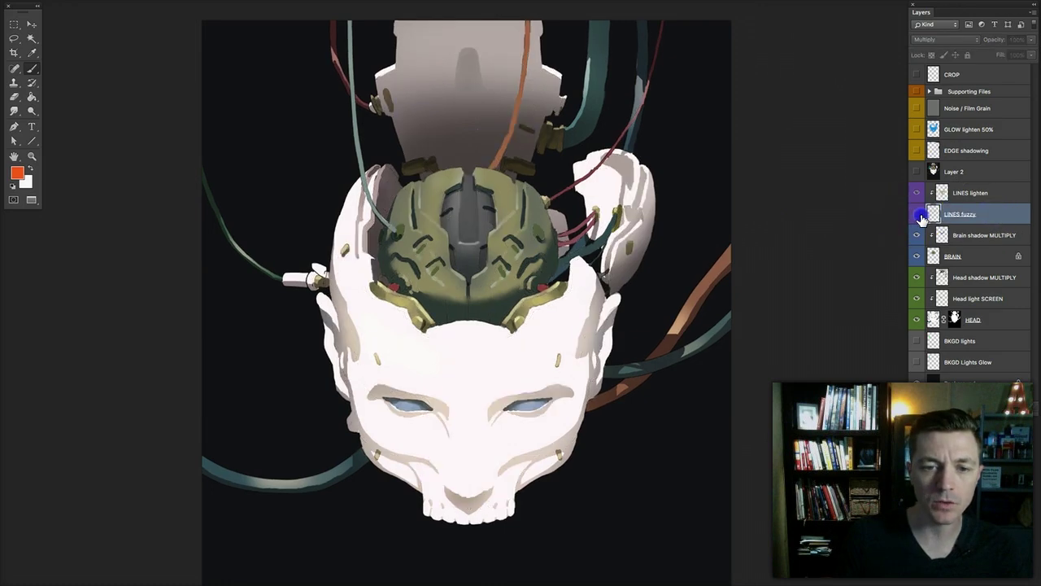
click(918, 214)
Step: Select the LINES lighten layer and examine the line colors around the forehead and eyes up close
click(968, 196)
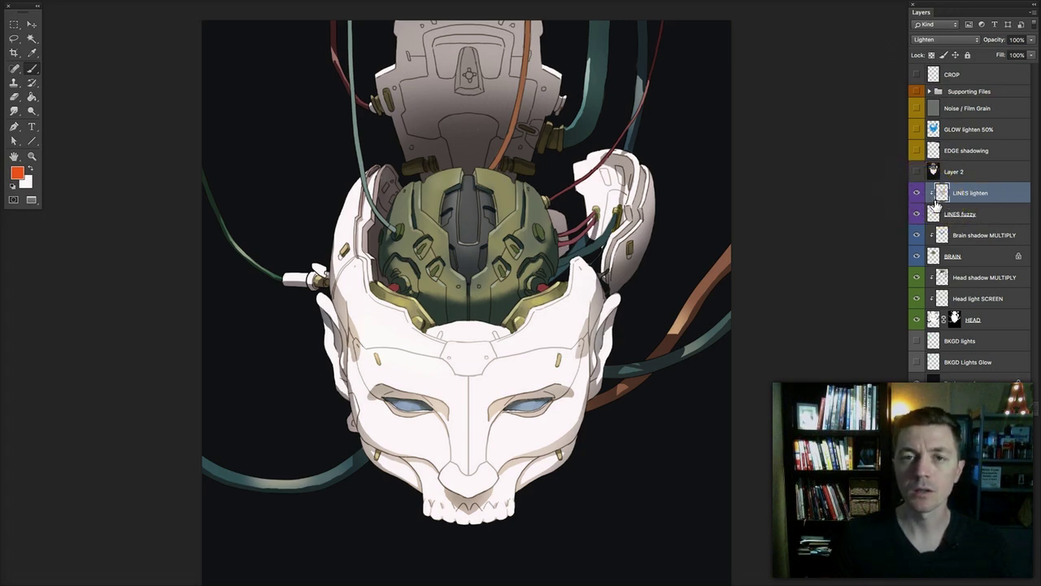
key(super+=)
key(super+=)
key(super+=)
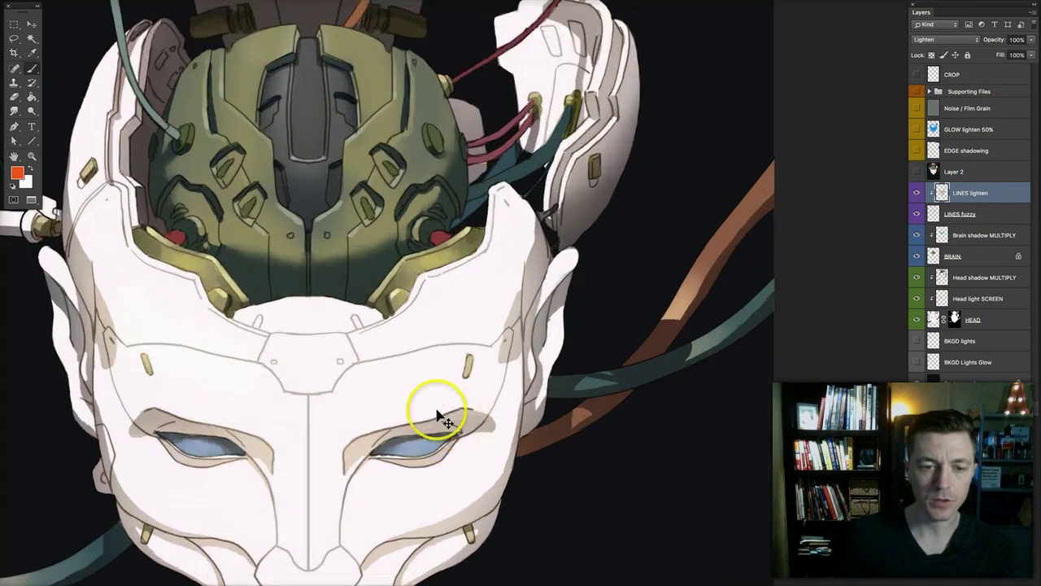
drag(325, 396, 729, 277)
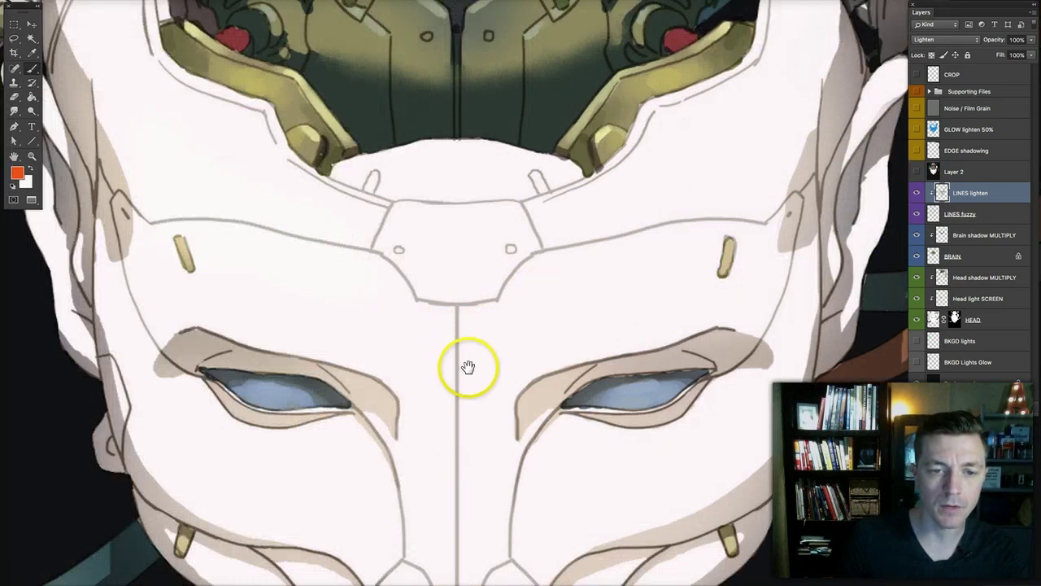
drag(467, 365, 483, 279)
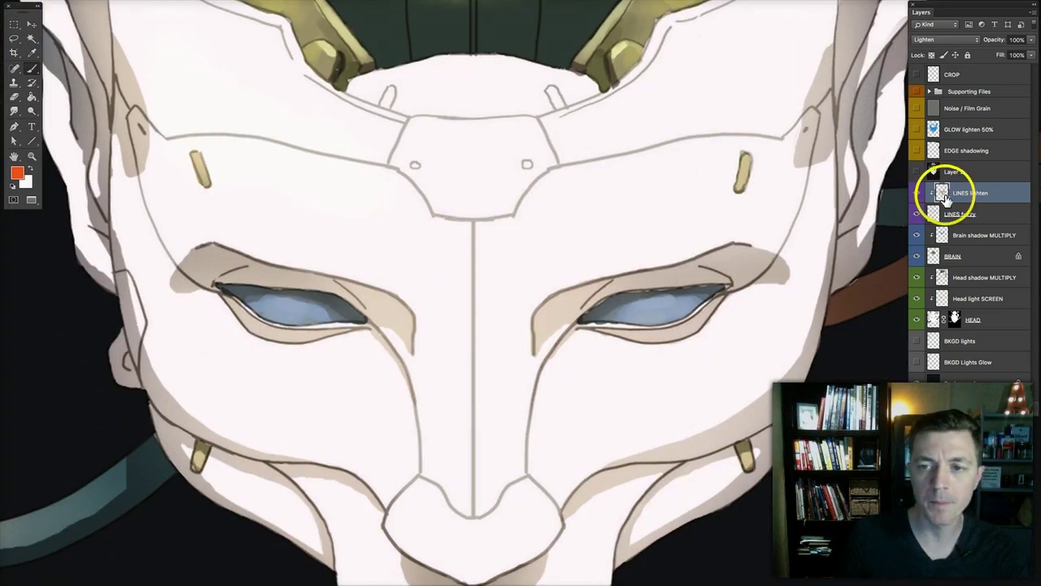
Step: Show and select Layer 2 above the line layers, with the whole head in view and the Move tool active
key(super+-)
key(super+-)
drag(635, 161, 622, 323)
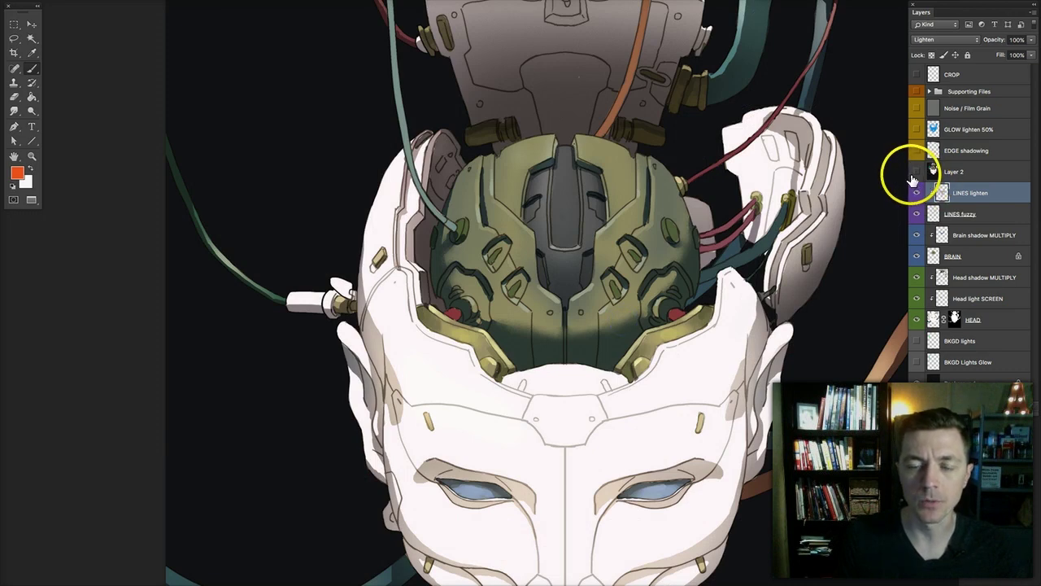
key(super+-)
drag(682, 242, 502, 266)
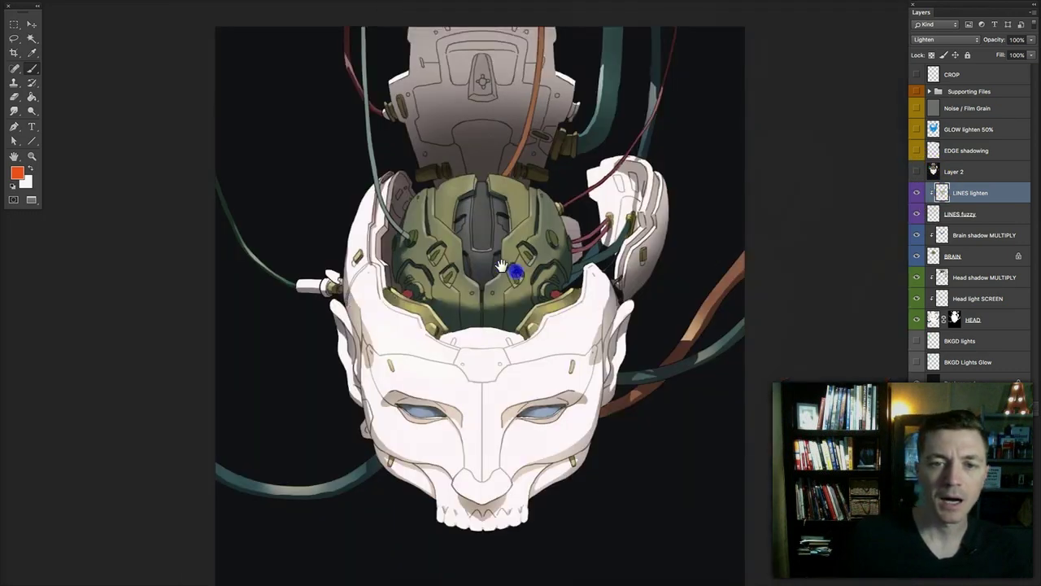
drag(550, 349, 567, 331)
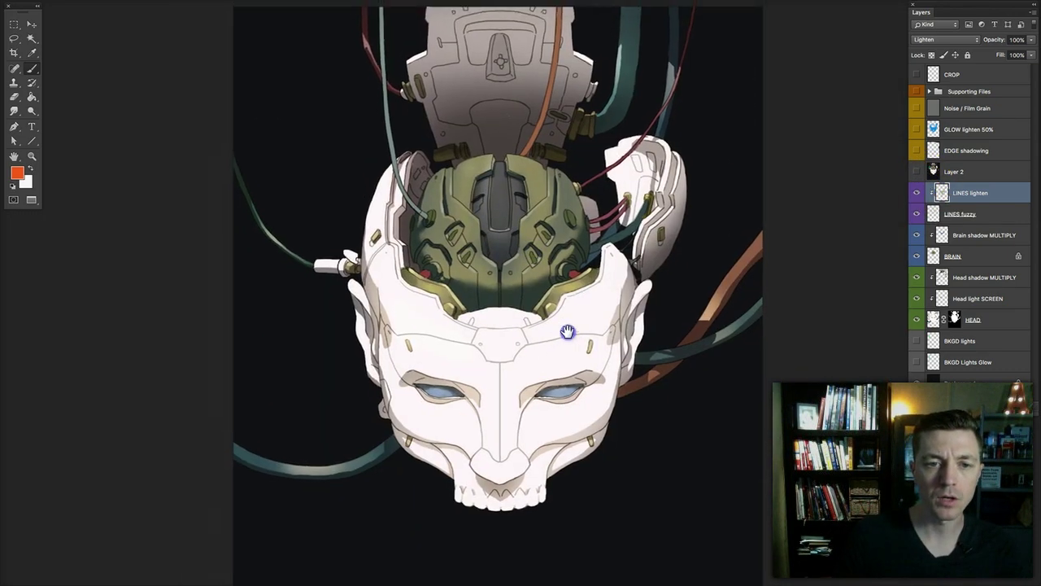
click(30, 25)
click(79, 2)
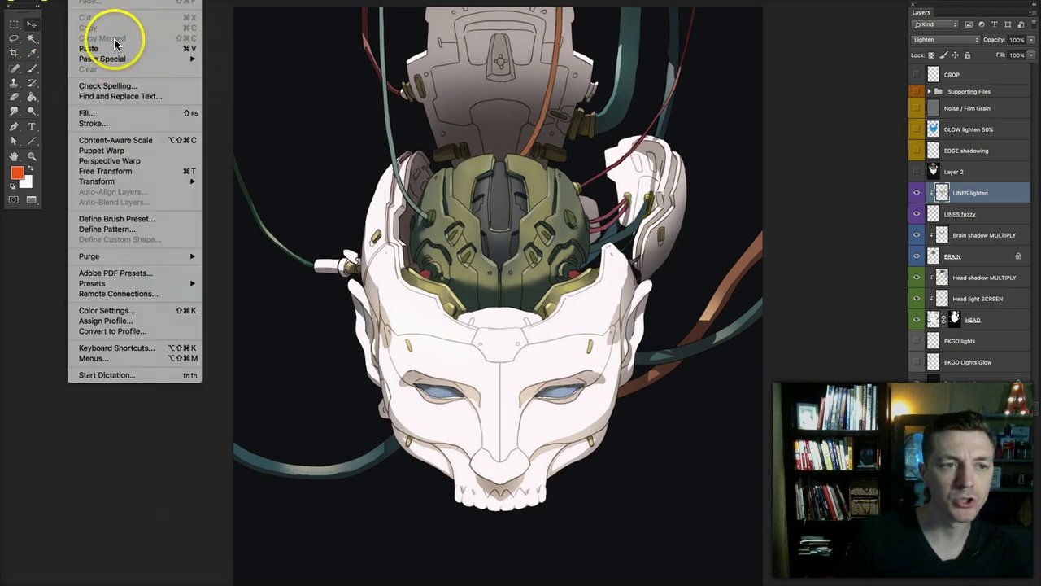
click(914, 172)
click(917, 172)
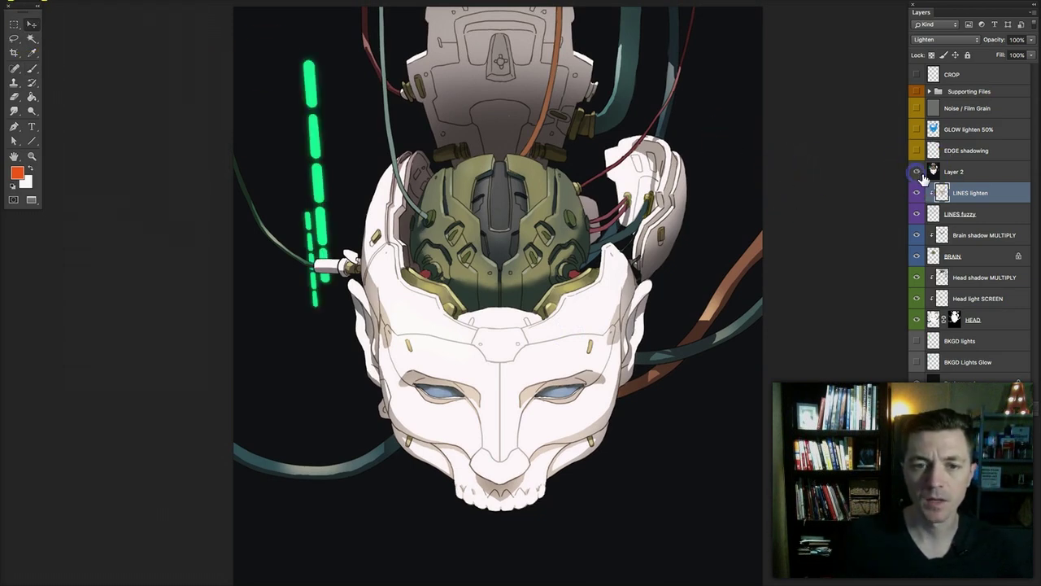
click(959, 174)
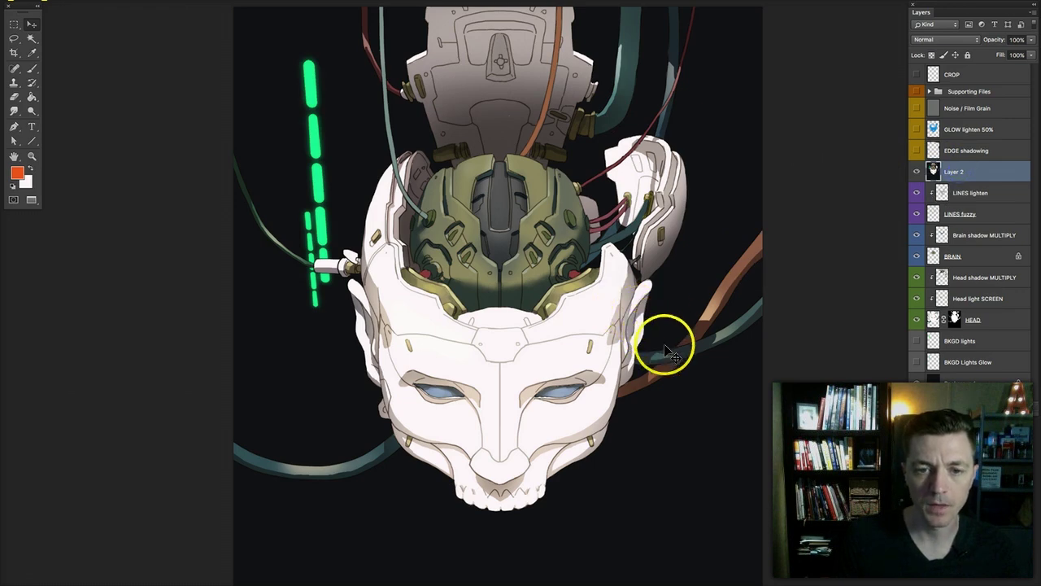
drag(654, 298, 659, 300)
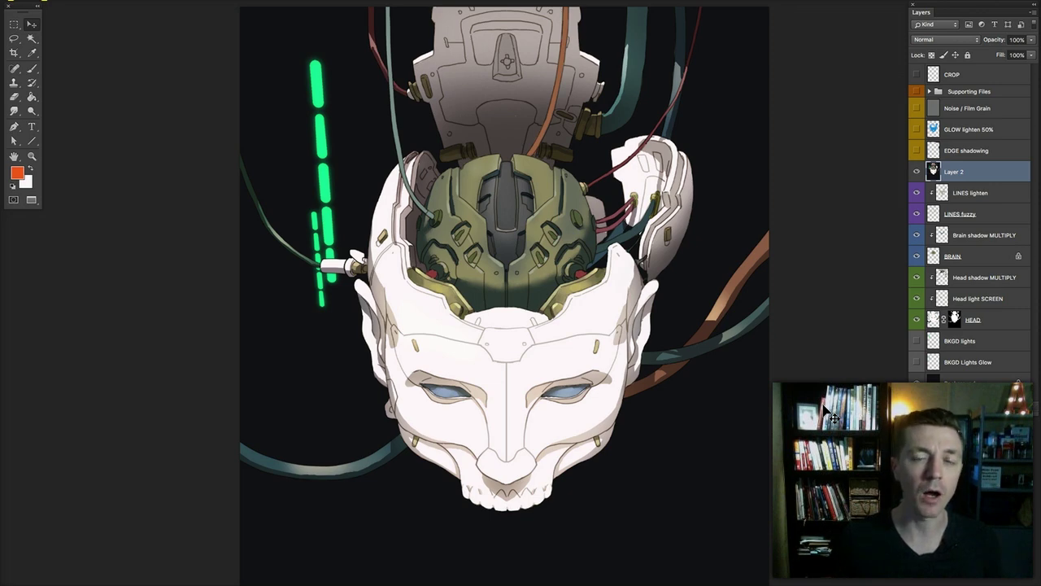
drag(501, 340, 486, 329)
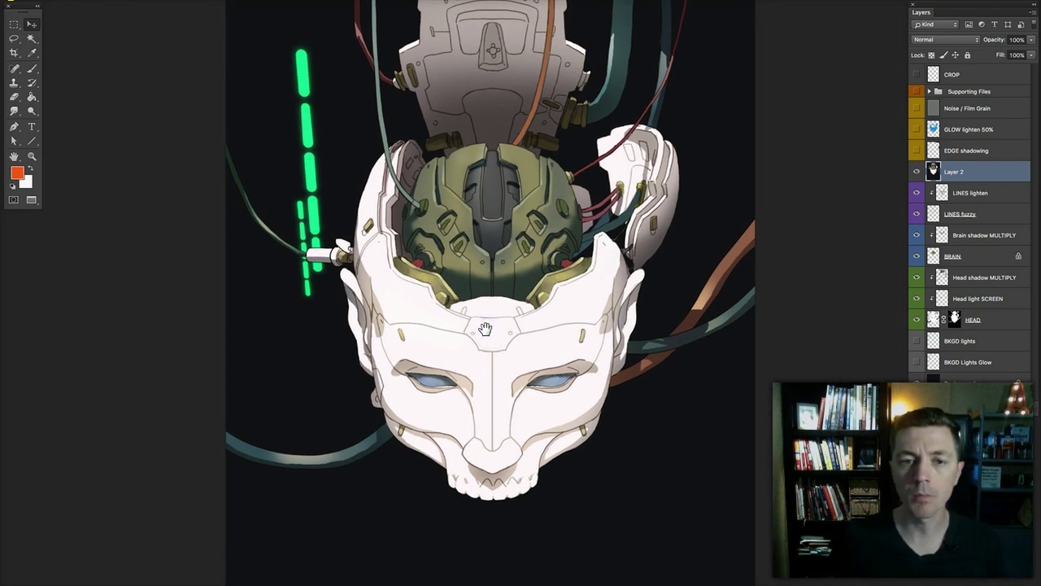
Step: Apply a Gaussian Blur to Layer 2 and check the softened forehead and eye lines up close
key(super+plus)
click(247, 2)
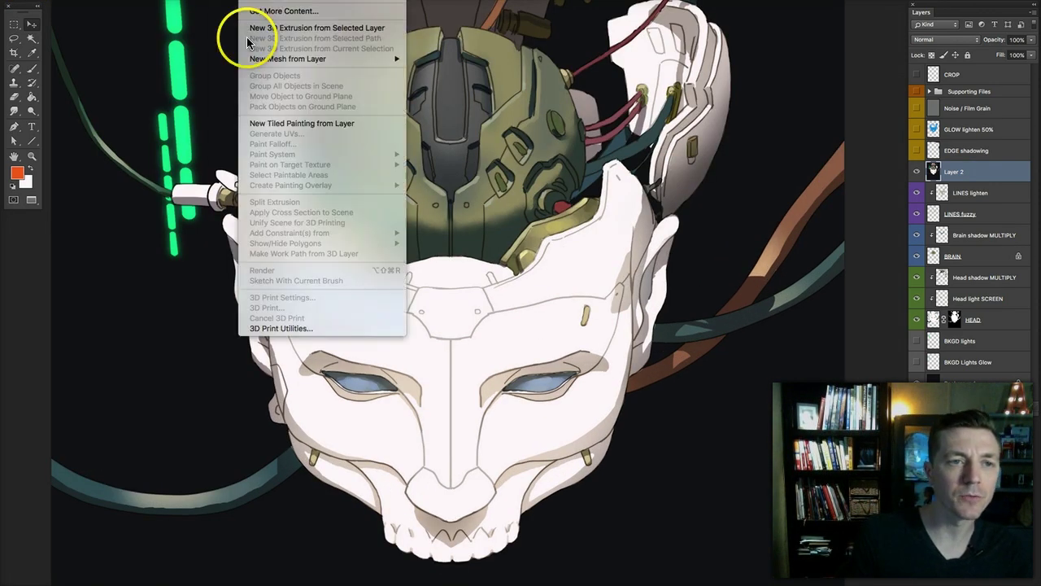
mouse_move(226, 2)
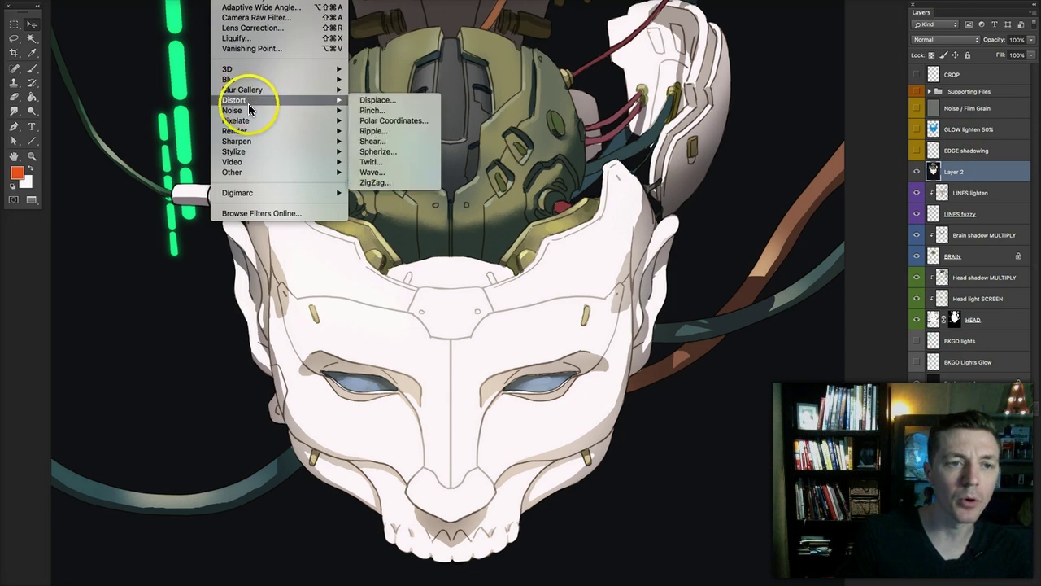
mouse_move(244, 79)
click(401, 123)
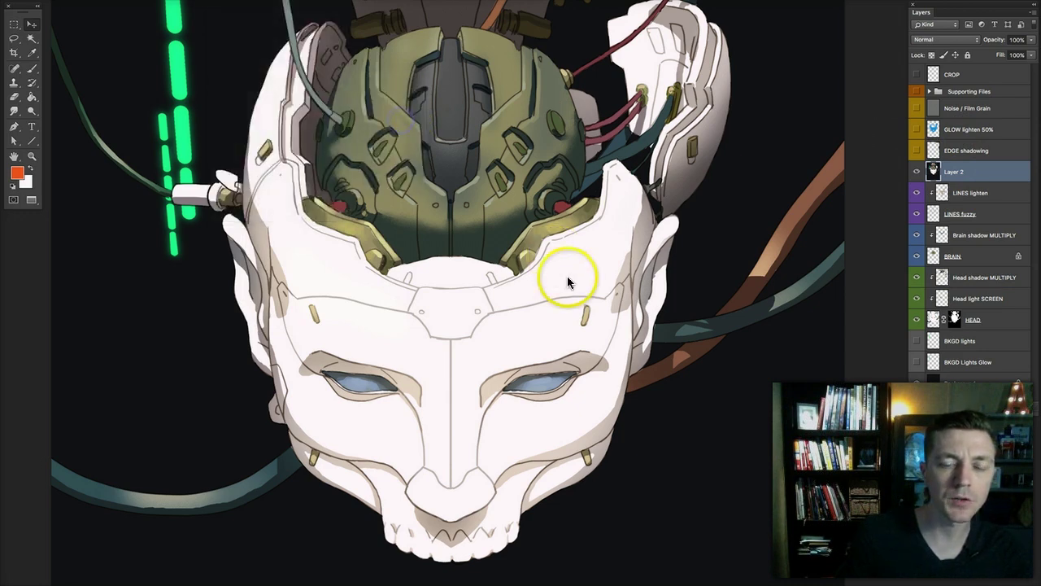
click(681, 281)
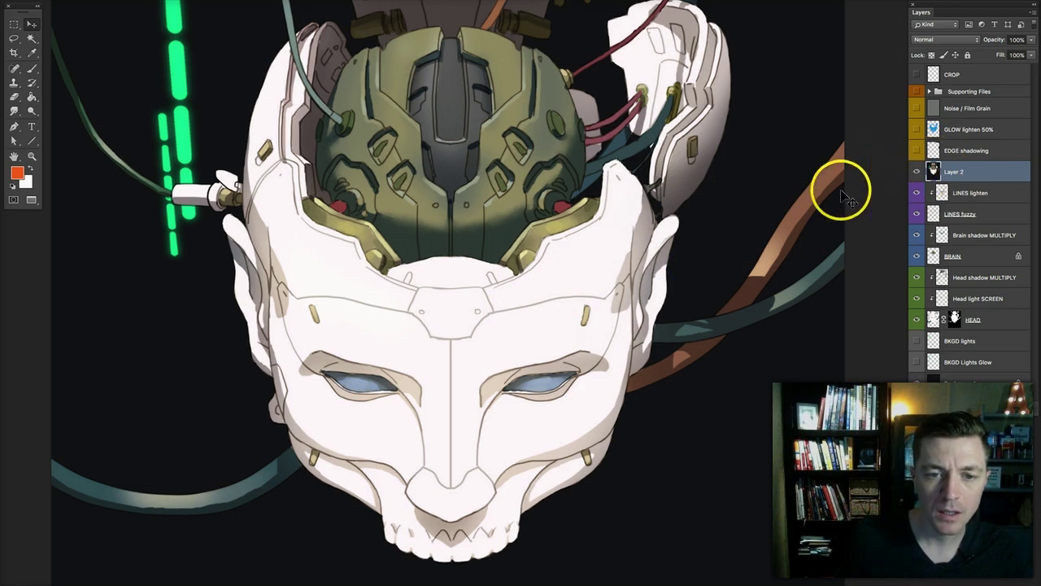
super+click(677, 348)
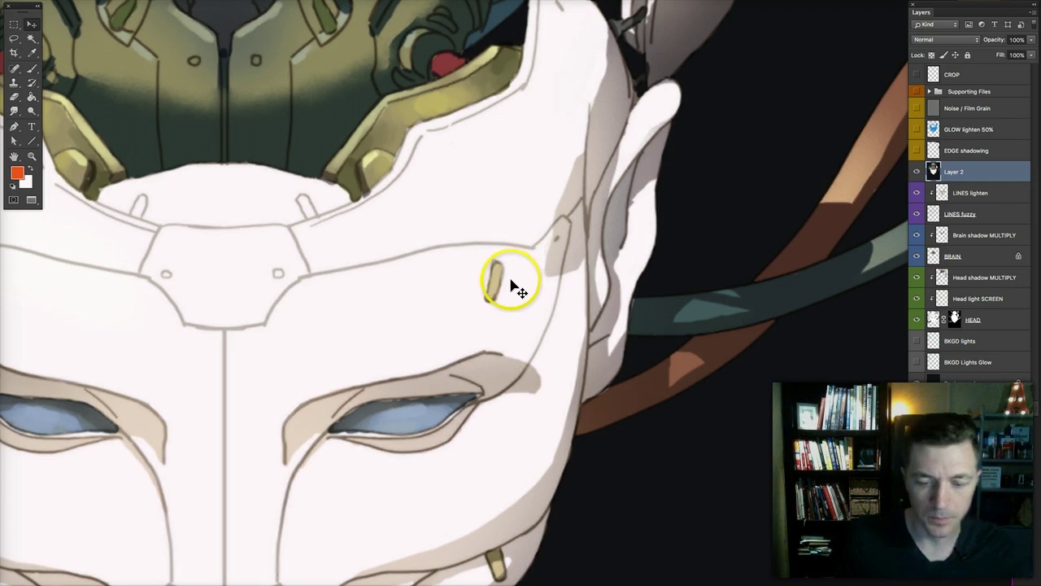
Step: Show the EDGE shadowing, GLOW lighten 50% and Noise / Film Grain layers above Layer 2, selecting each one, with the whole head in view
key(ctrl+0)
drag(570, 243, 598, 273)
key(ctrl+minus)
drag(655, 207, 522, 244)
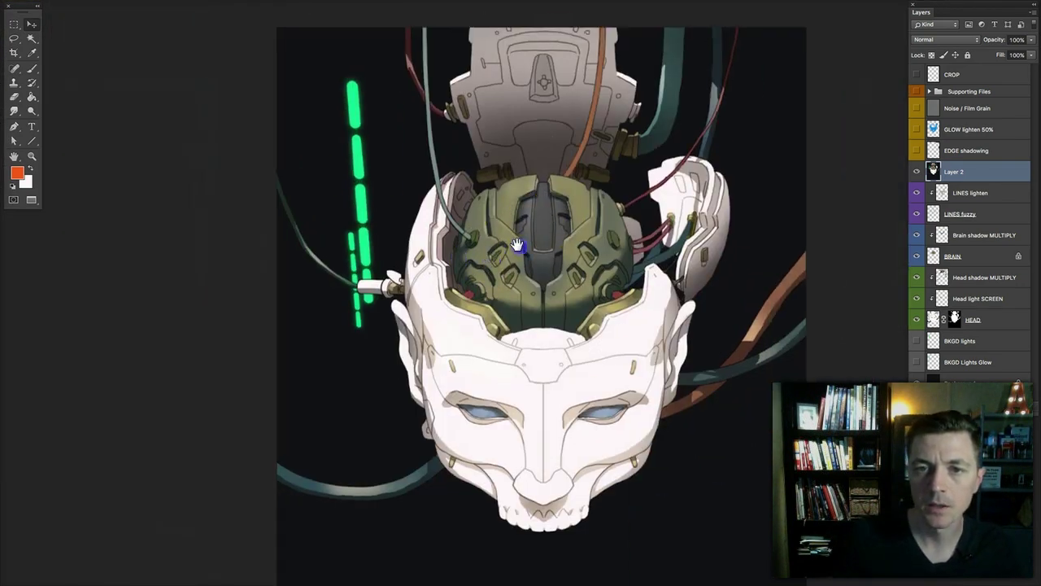
click(956, 154)
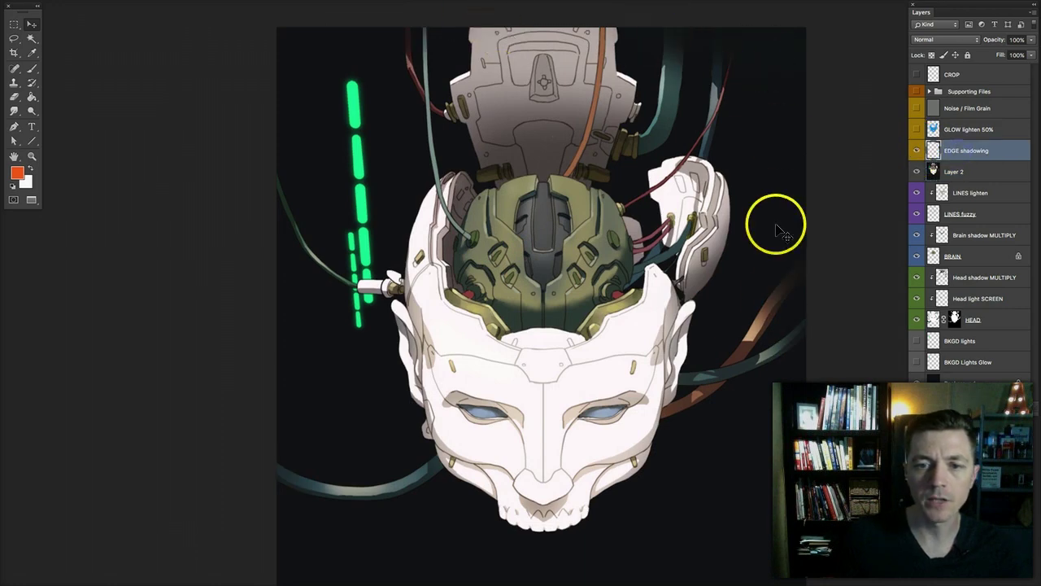
click(917, 129)
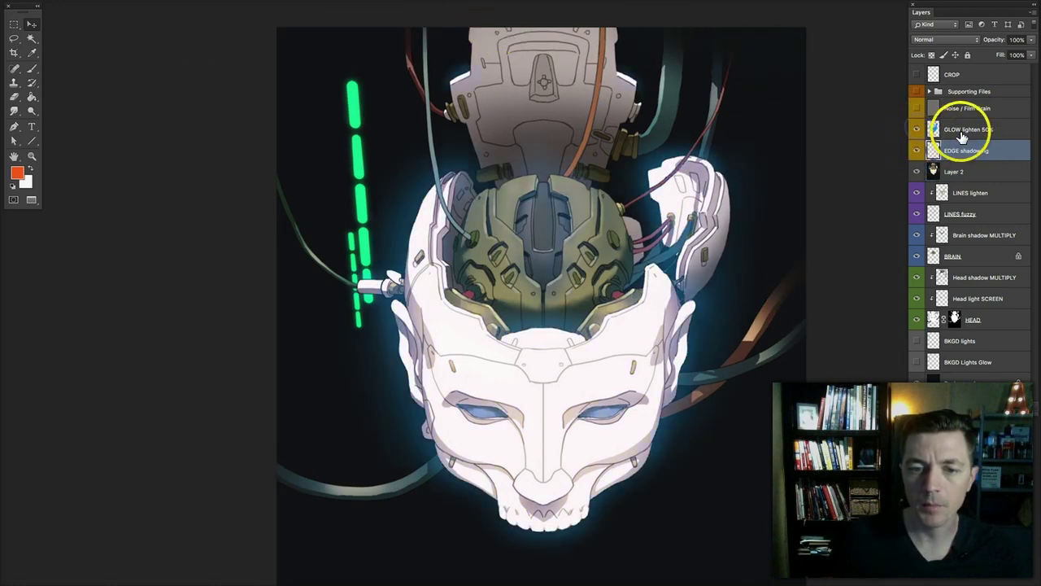
click(965, 129)
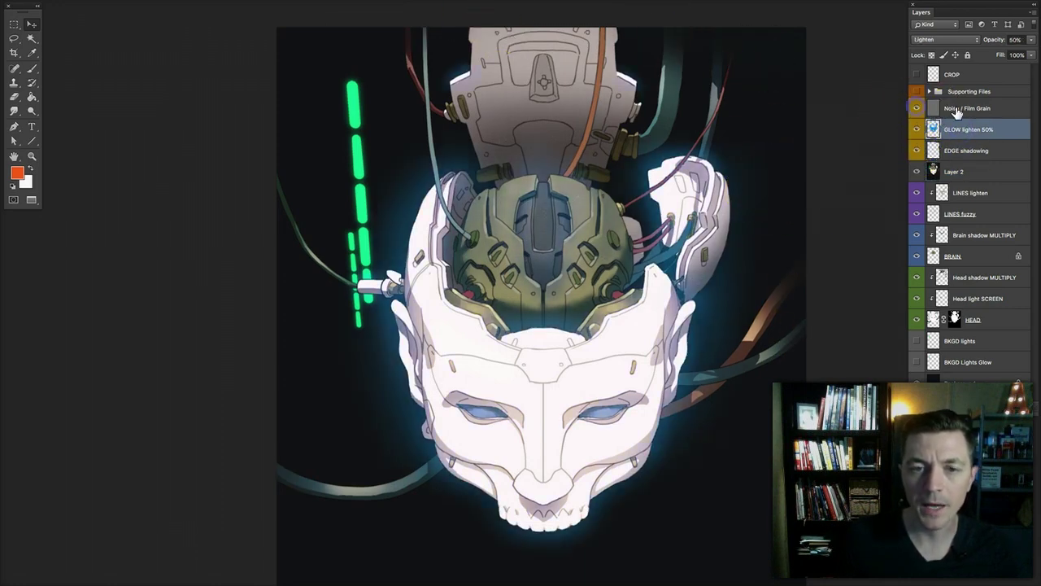
click(957, 109)
drag(674, 232, 643, 234)
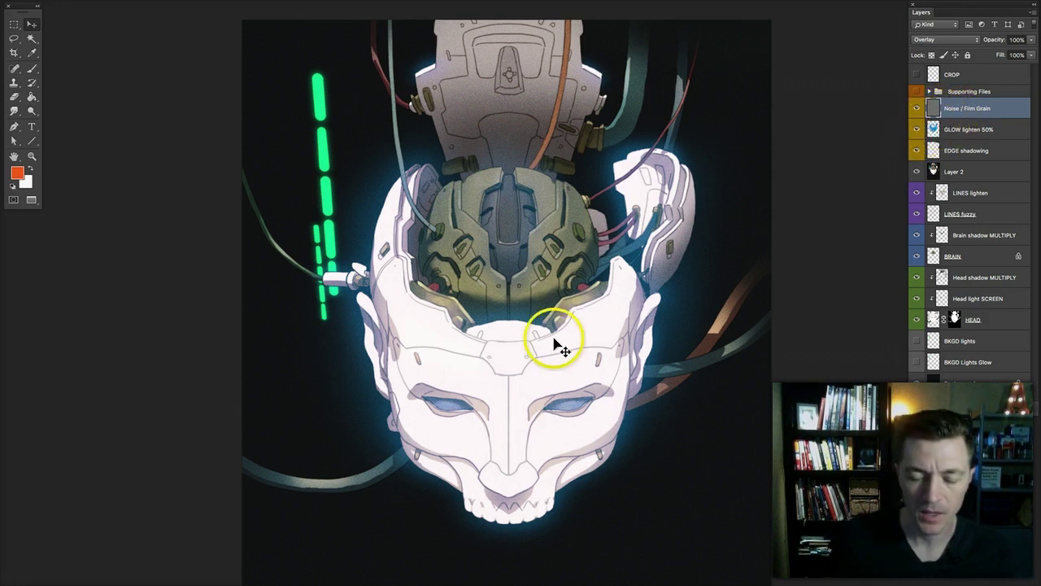
Step: Set up a soft 444 px blue brush on the GLOW lighten 50% layer and try a glow stroke beside the head's open shell
click(961, 131)
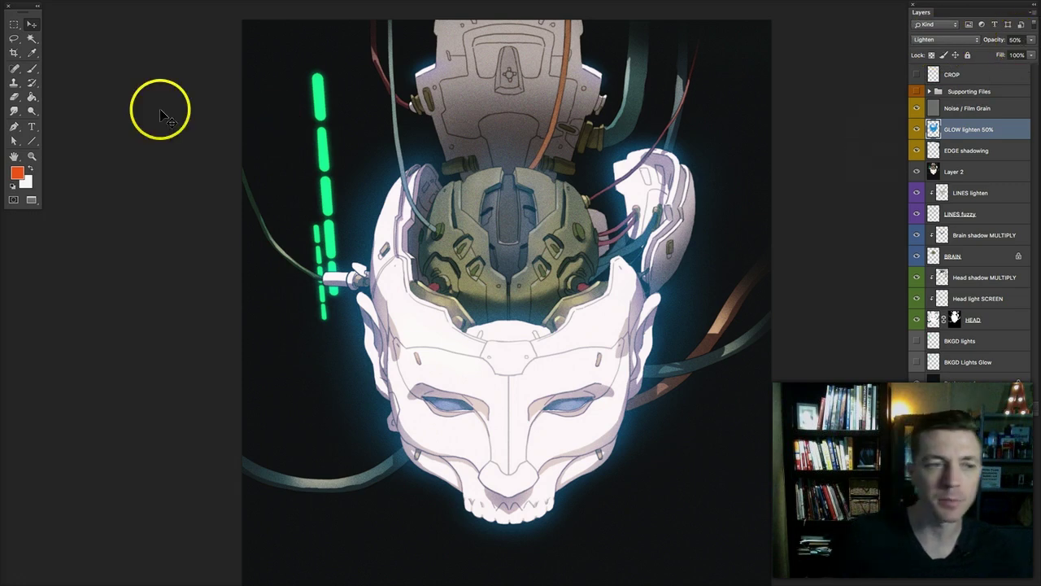
click(32, 68)
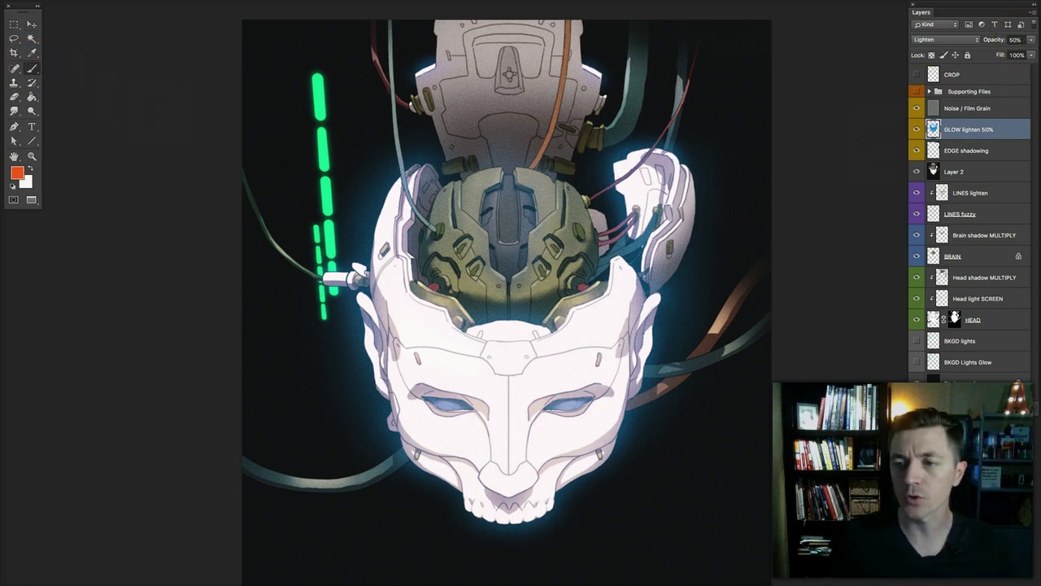
right_click(676, 282)
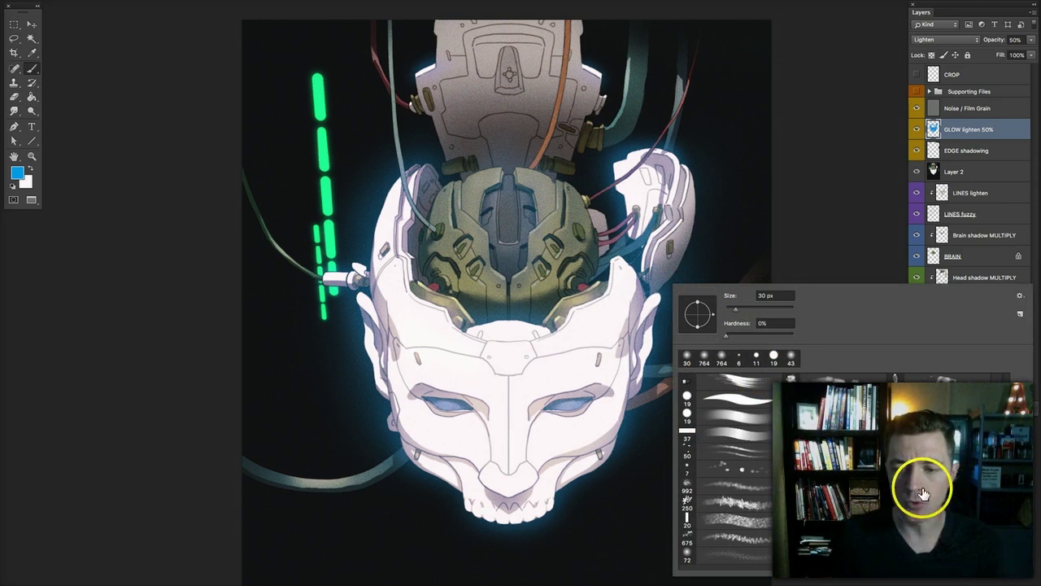
click(921, 458)
mouse_move(382, 226)
mouse_down()
mouse_move(356, 198)
mouse_move(314, 190)
mouse_up()
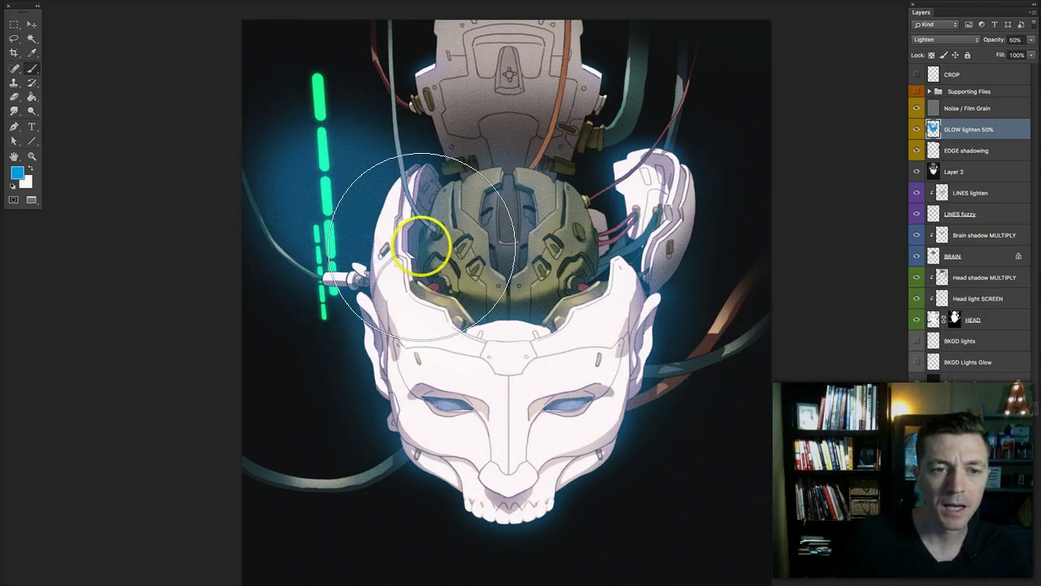
key(ctrl+z)
Step: Turn on the Noise option for the soft 444 px brush
right_click(344, 182)
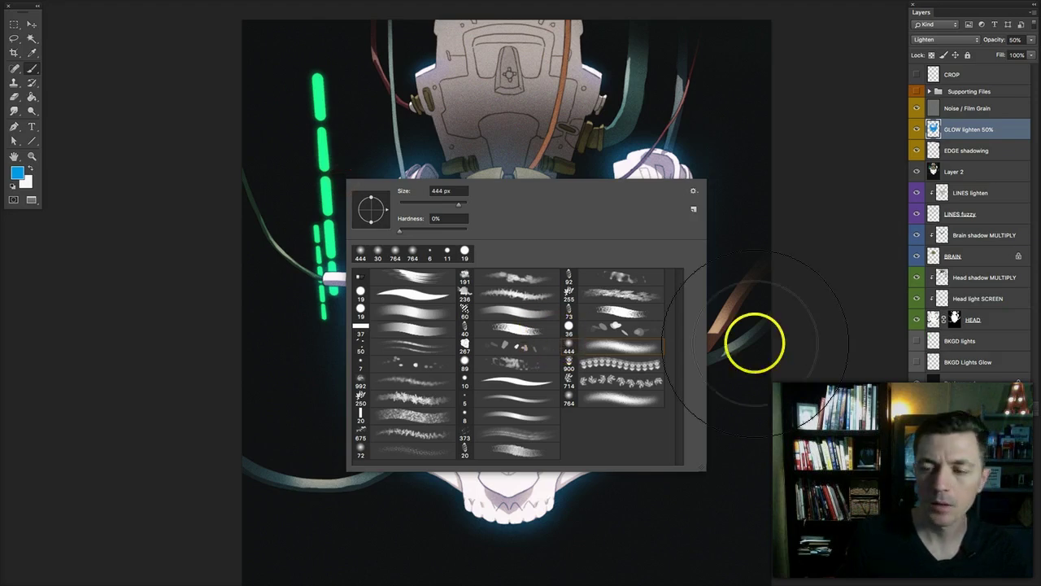
key(Escape)
key(F5)
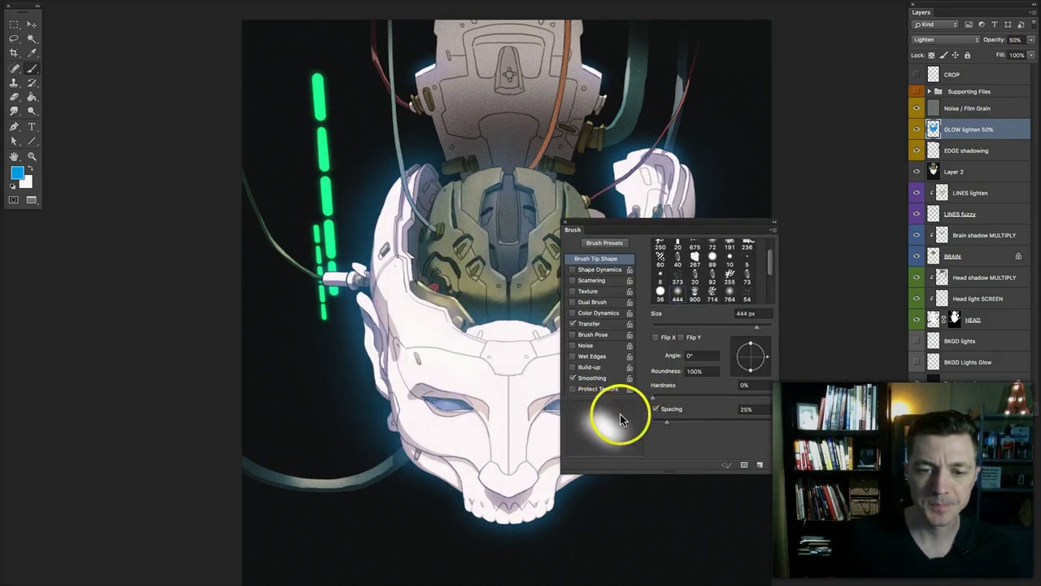
click(574, 345)
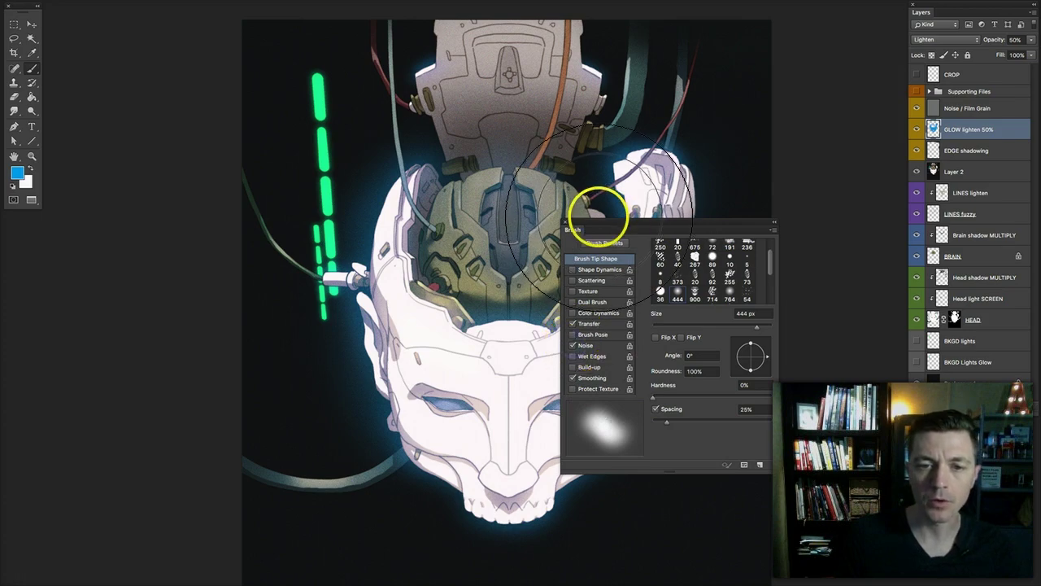
key(F5)
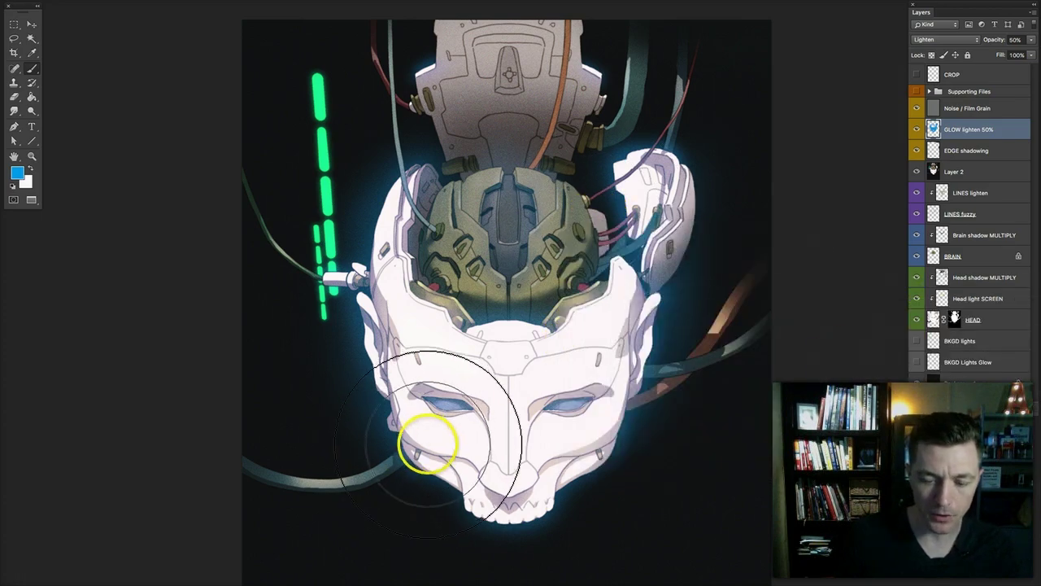
key(super+plus)
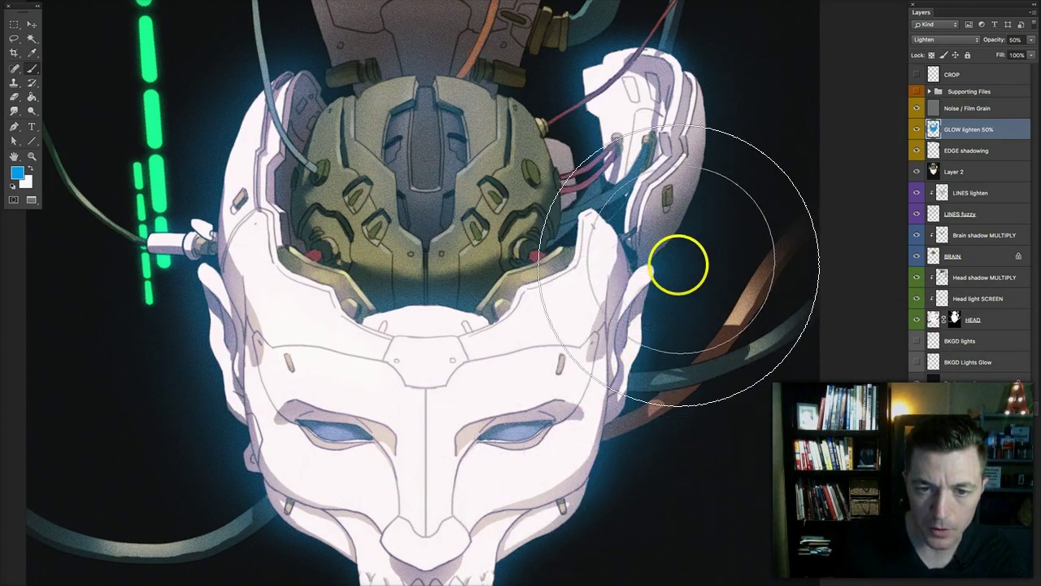
key(ctrl+minus)
drag(691, 255, 551, 249)
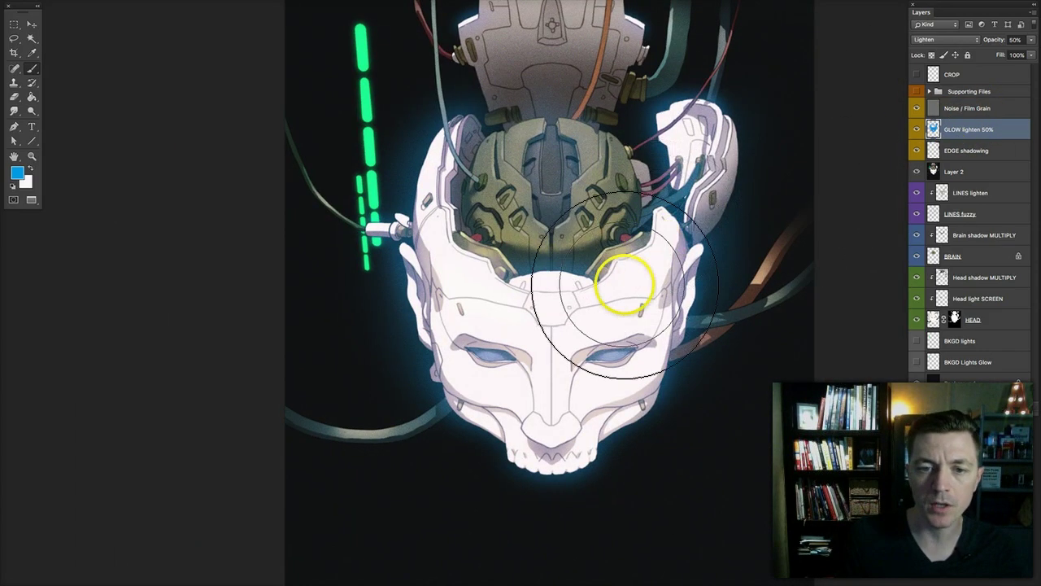
mouse_move(594, 347)
mouse_down()
mouse_move(620, 348)
mouse_move(650, 338)
mouse_move(663, 316)
mouse_up()
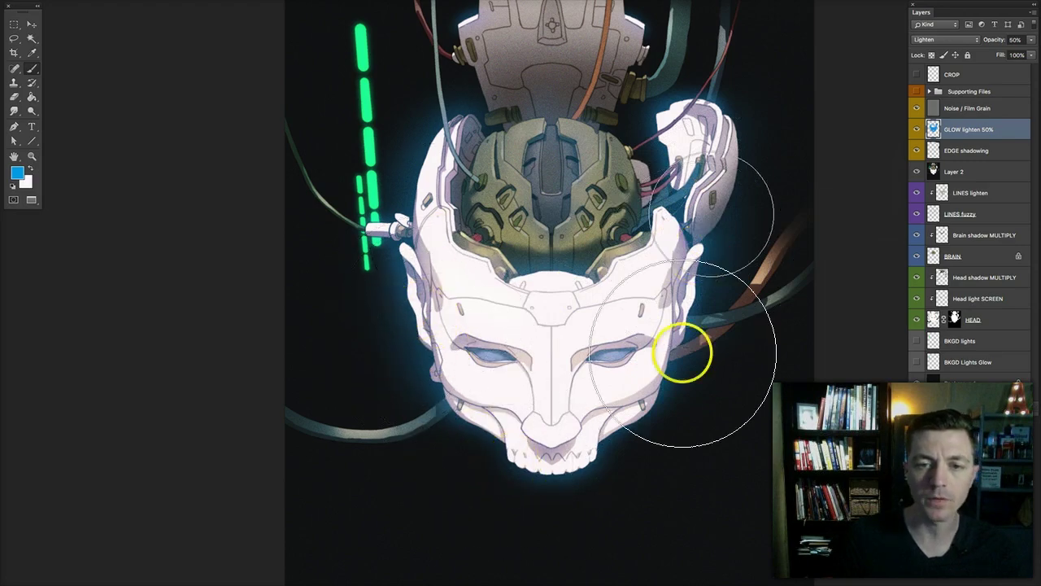
Step: Select the Noise / Film Grain layer and toggle its visibility repeatedly to compare the brain and head with and without grain
click(960, 107)
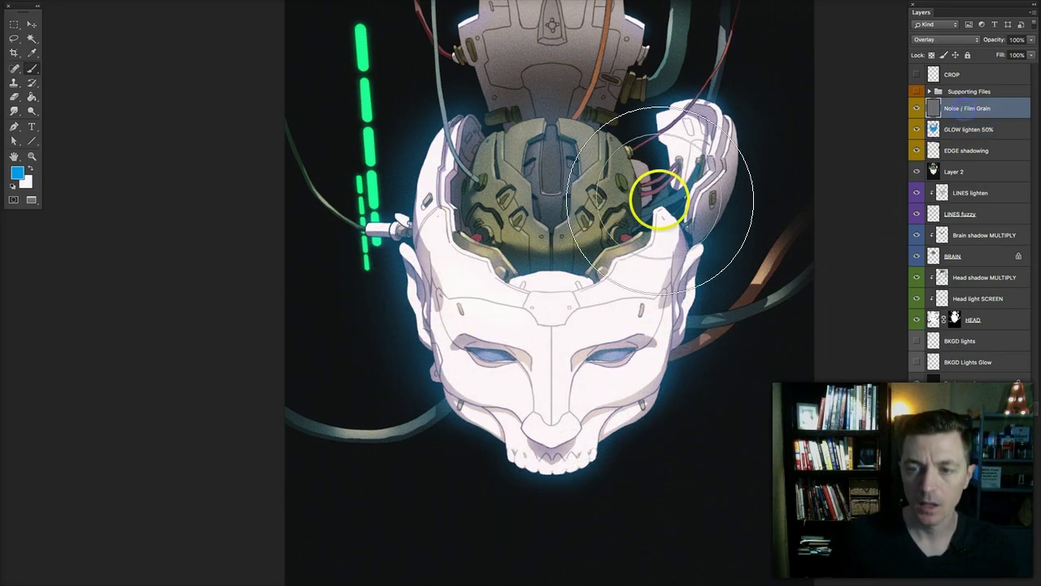
key(super+plus)
drag(638, 217, 638, 399)
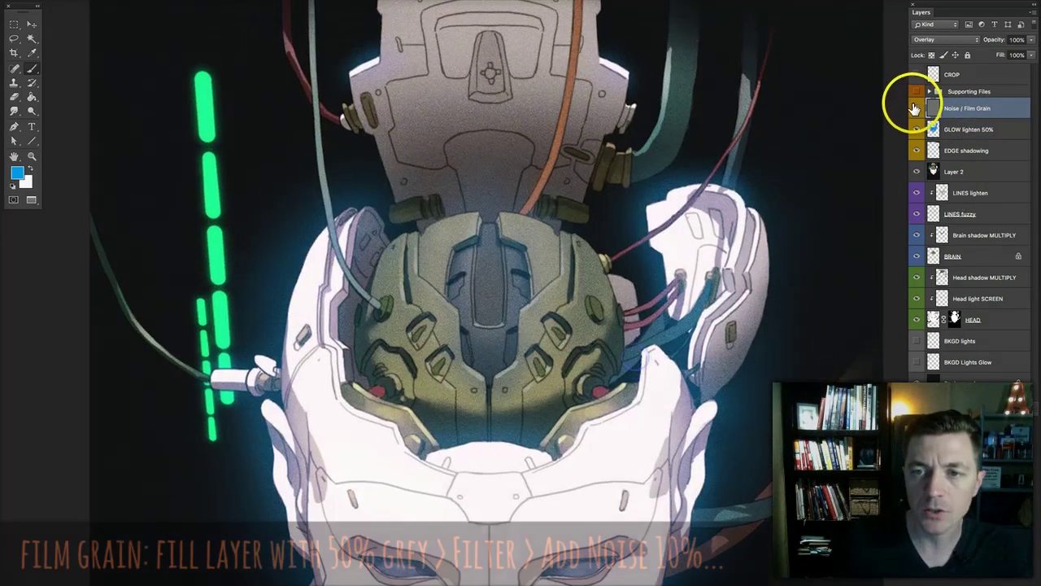
click(916, 108)
click(917, 110)
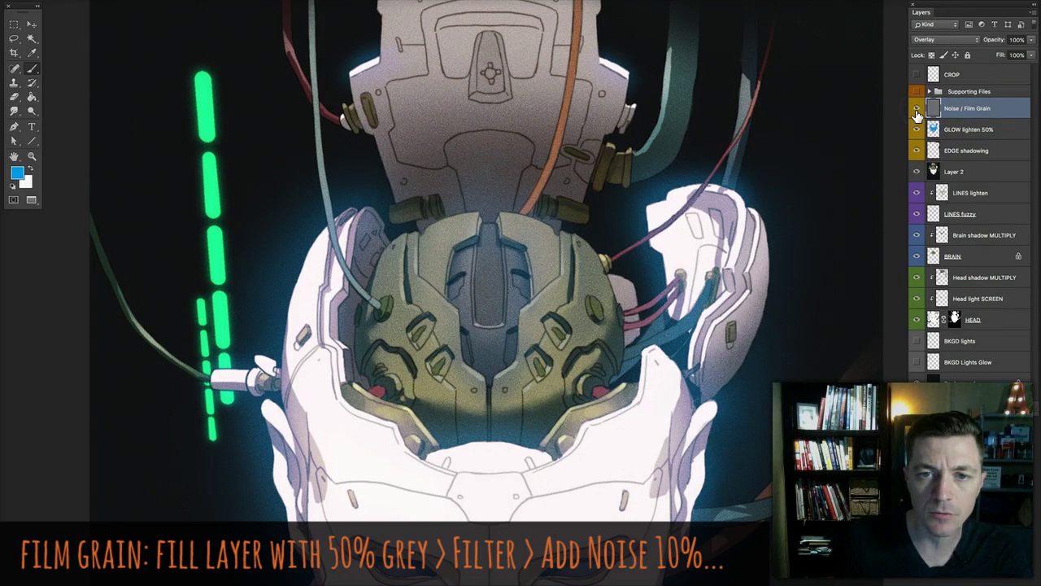
click(917, 110)
click(917, 112)
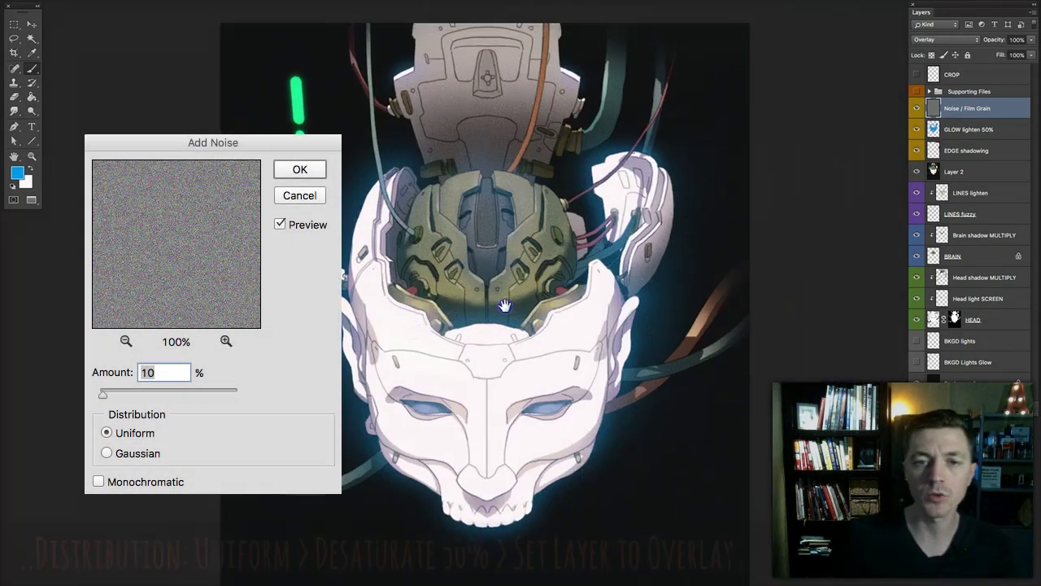
drag(488, 295, 489, 279)
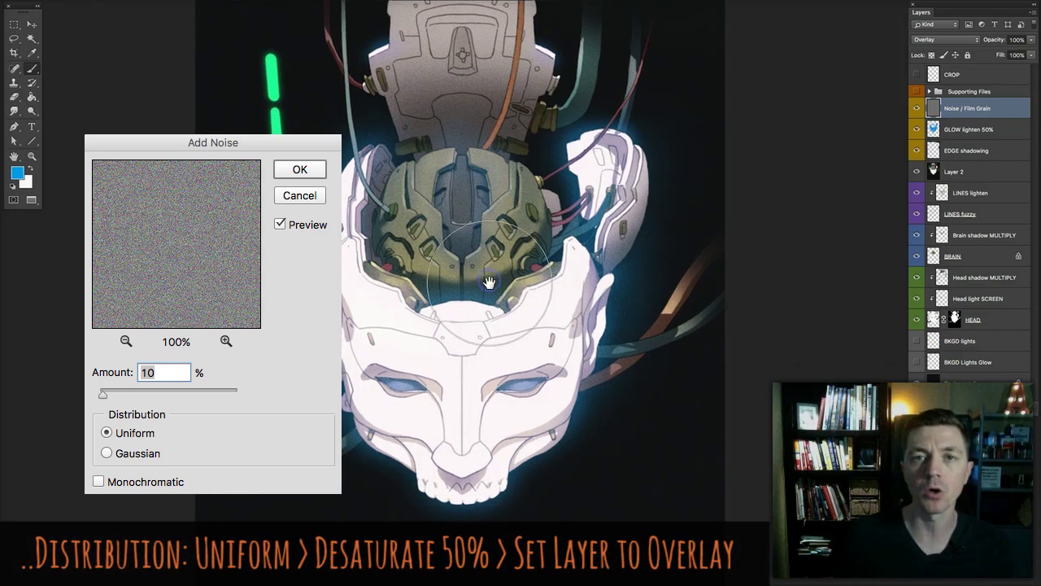